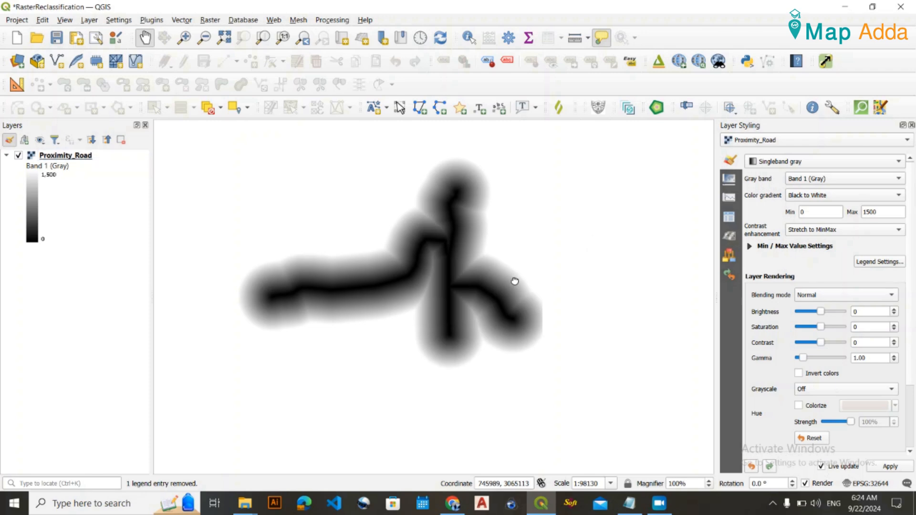
Switch to NOTE.txt in Notepad and review the four distance classes with their suitability ratings and codes 1 to 4.
{"action": "left_click_drag", "start_coordinate": [515, 281], "coordinate": [501, 283]}
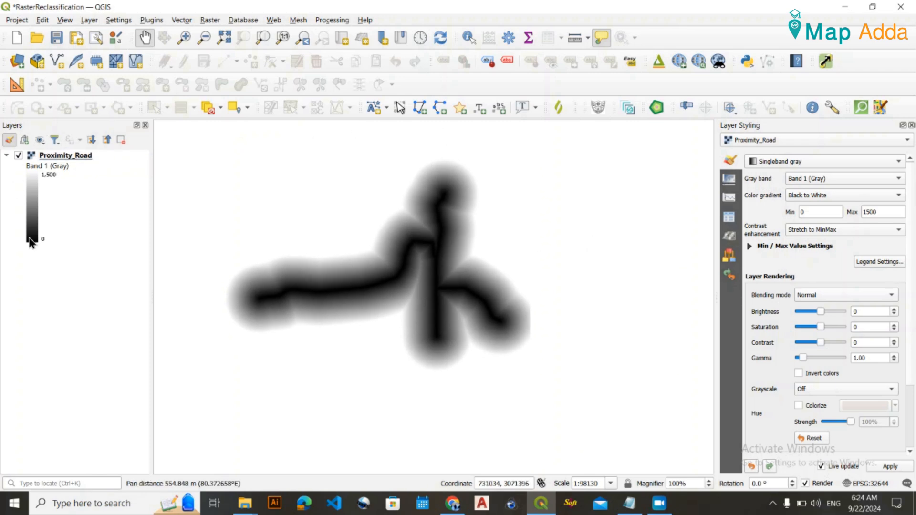
{"action": "left_click", "coordinate": [630, 503]}
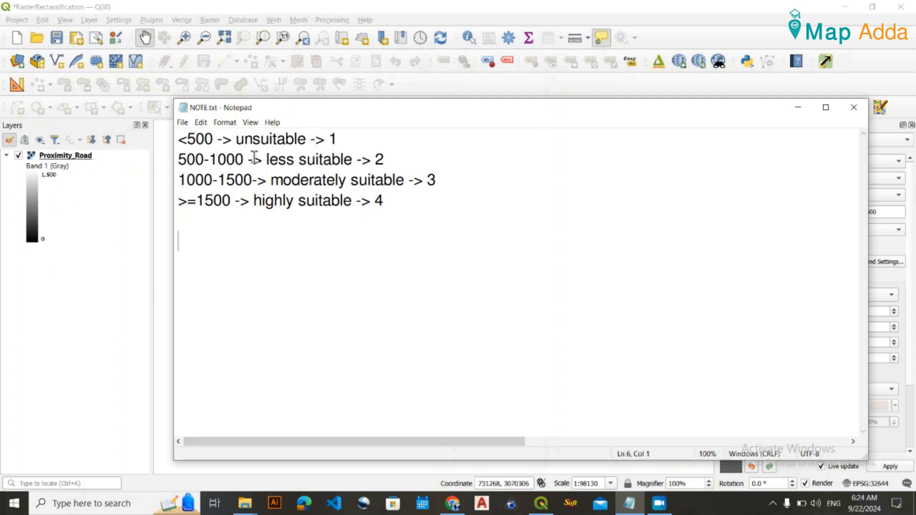
{"action": "left_click", "coordinate": [391, 204]}
{"action": "left_click_drag", "start_coordinate": [391, 205], "coordinate": [180, 138]}
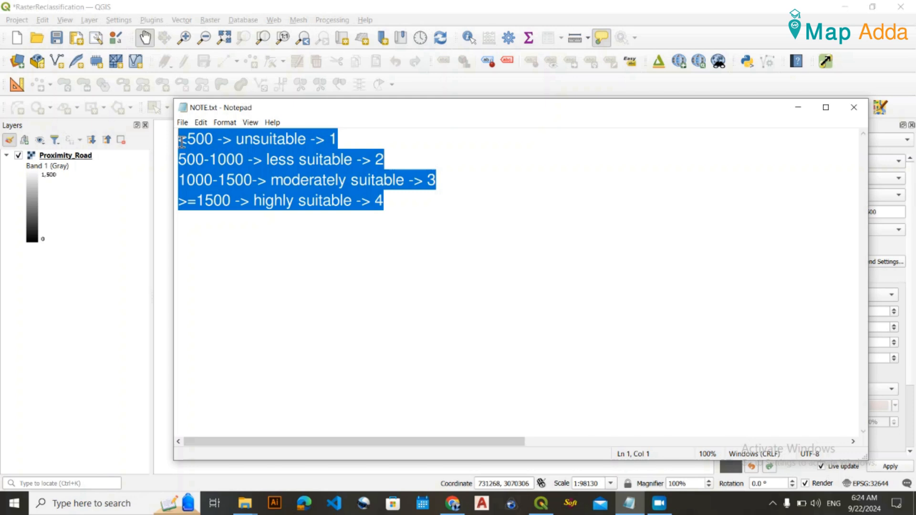
{"action": "left_click", "coordinate": [282, 217]}
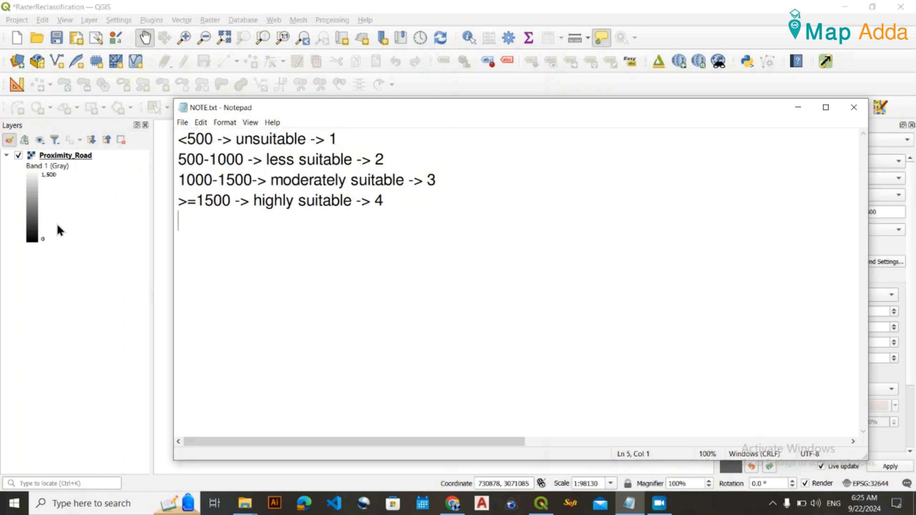
{"action": "left_click_drag", "start_coordinate": [337, 138], "coordinate": [316, 140]}
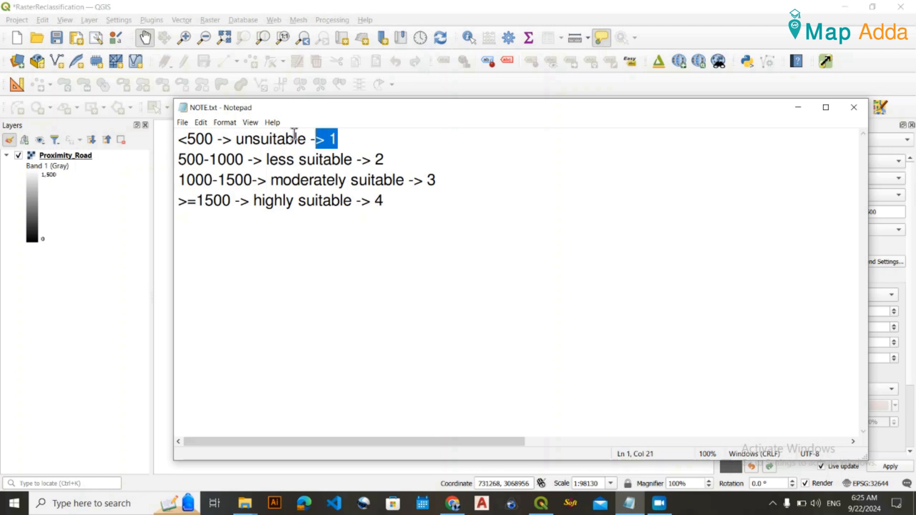
{"action": "left_click_drag", "start_coordinate": [236, 139], "coordinate": [286, 139]}
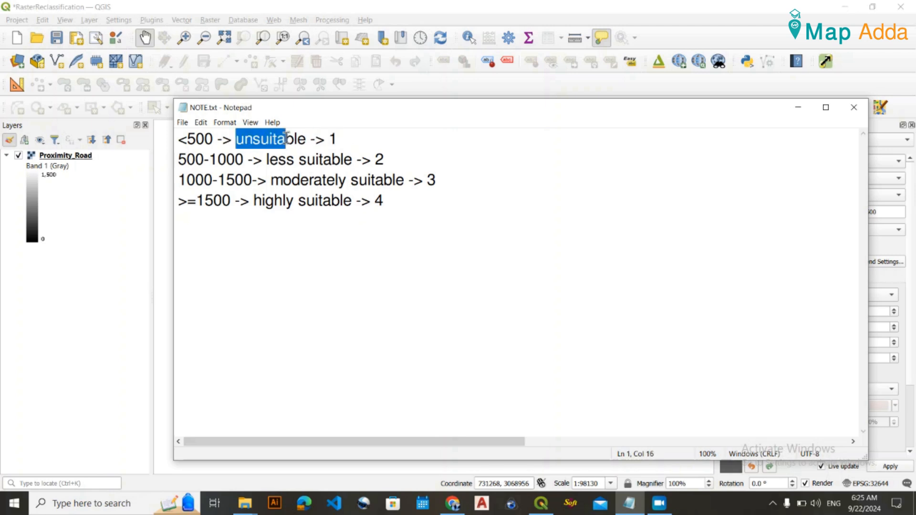
{"action": "left_click", "coordinate": [199, 163]}
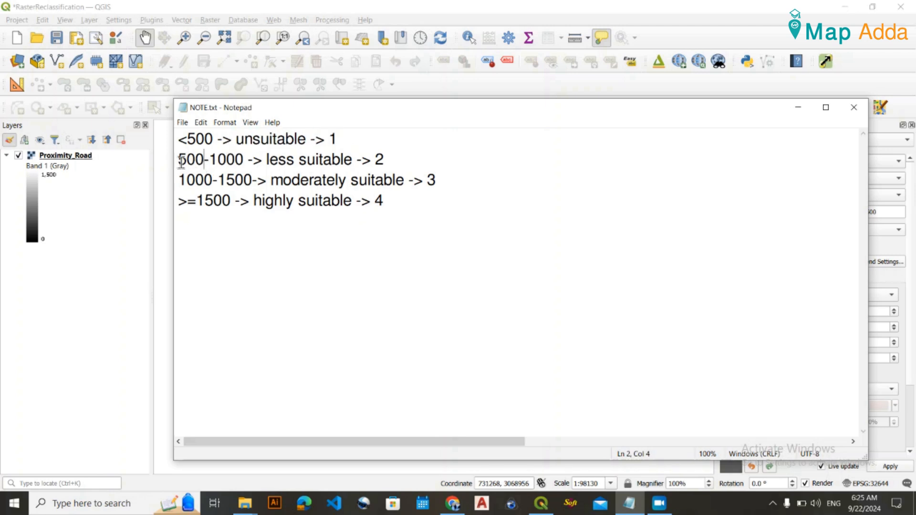
{"action": "left_click", "coordinate": [266, 159]}
{"action": "left_click_drag", "start_coordinate": [266, 159], "coordinate": [379, 161]}
{"action": "left_click", "coordinate": [379, 160]}
{"action": "left_click_drag", "start_coordinate": [436, 186], "coordinate": [426, 182]}
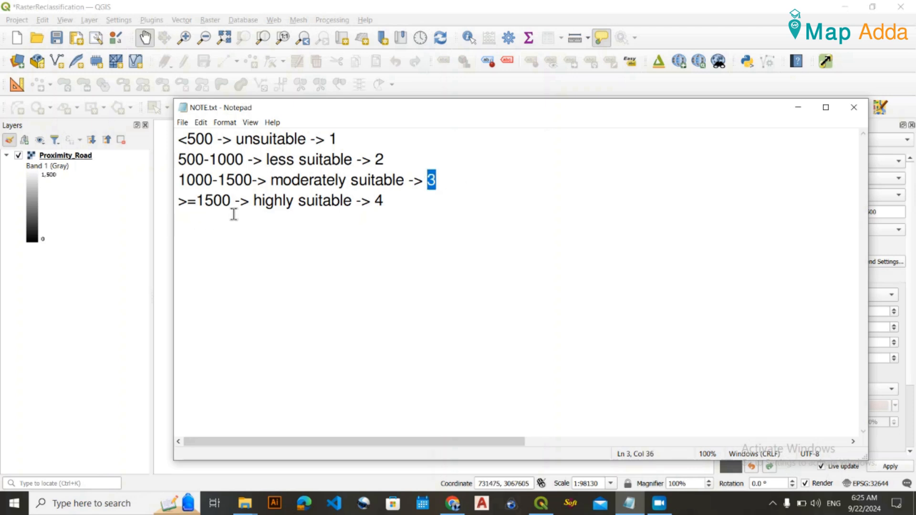
{"action": "left_click", "coordinate": [215, 201]}
{"action": "double_click", "coordinate": [214, 201]}
{"action": "left_click", "coordinate": [214, 200]}
{"action": "left_click", "coordinate": [403, 207]}
{"action": "left_click_drag", "start_coordinate": [454, 198], "coordinate": [177, 137]}
{"action": "left_click", "coordinate": [265, 188]}
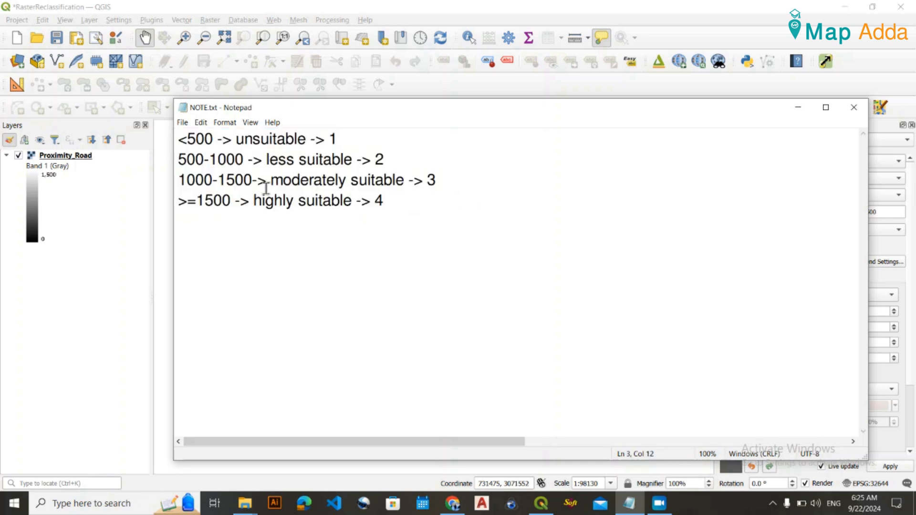
{"action": "left_click", "coordinate": [798, 107]}
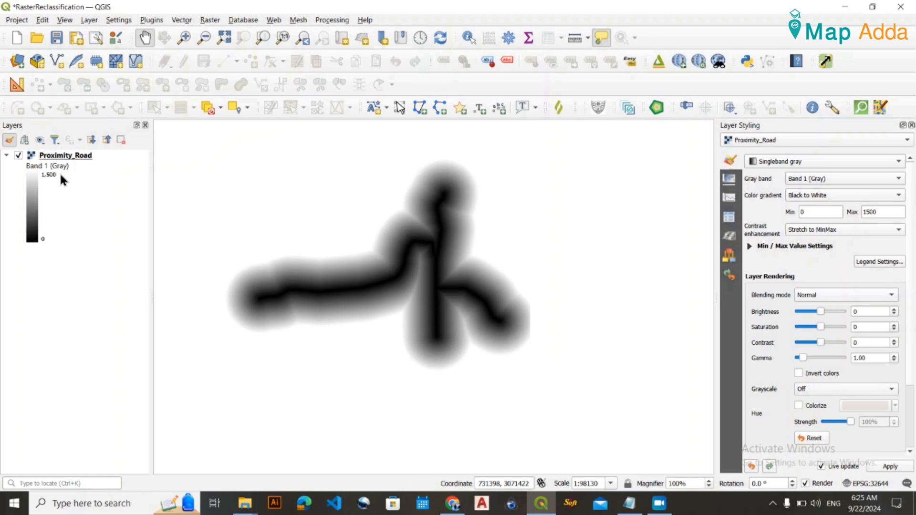
Compare the class limits in NOTE.txt with the value range of the Proximity_Road layer in QGIS.
{"action": "mouse_move", "coordinate": [623, 507]}
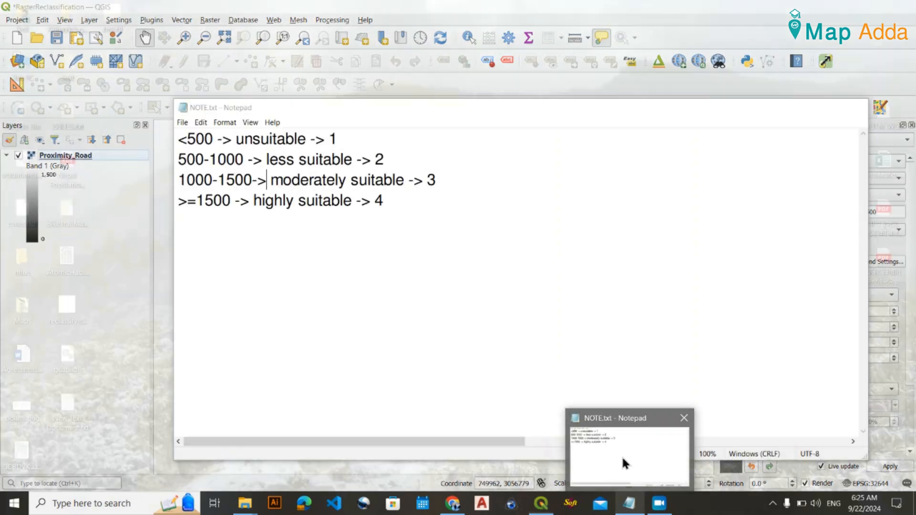
{"action": "left_click", "coordinate": [622, 456]}
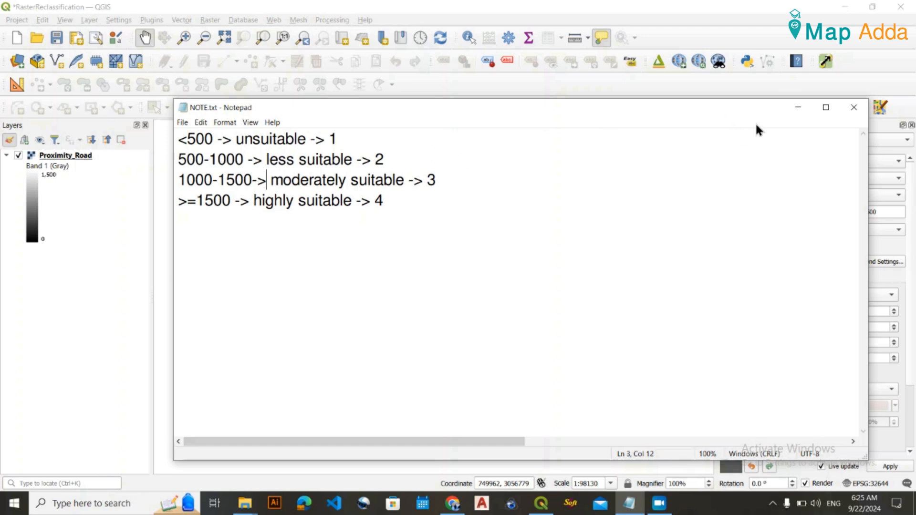
{"action": "left_click_drag", "start_coordinate": [445, 200], "coordinate": [204, 159]}
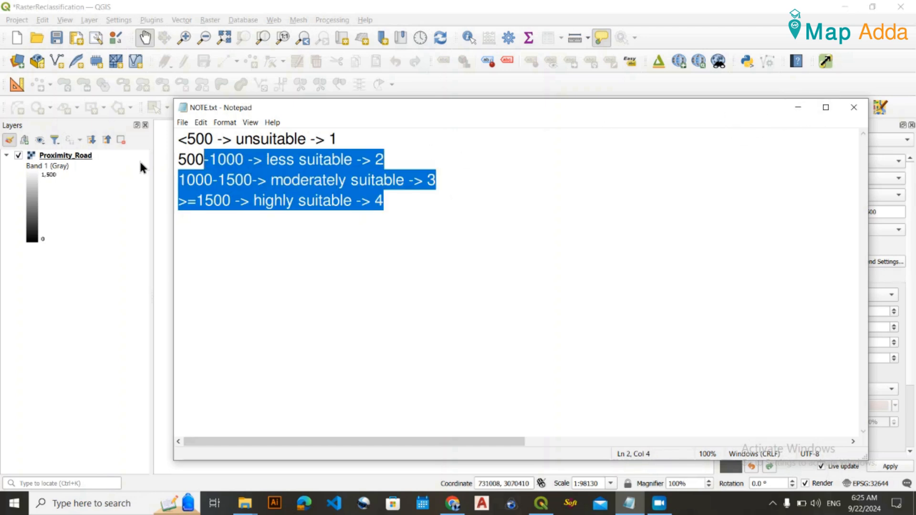
{"action": "left_click", "coordinate": [798, 107]}
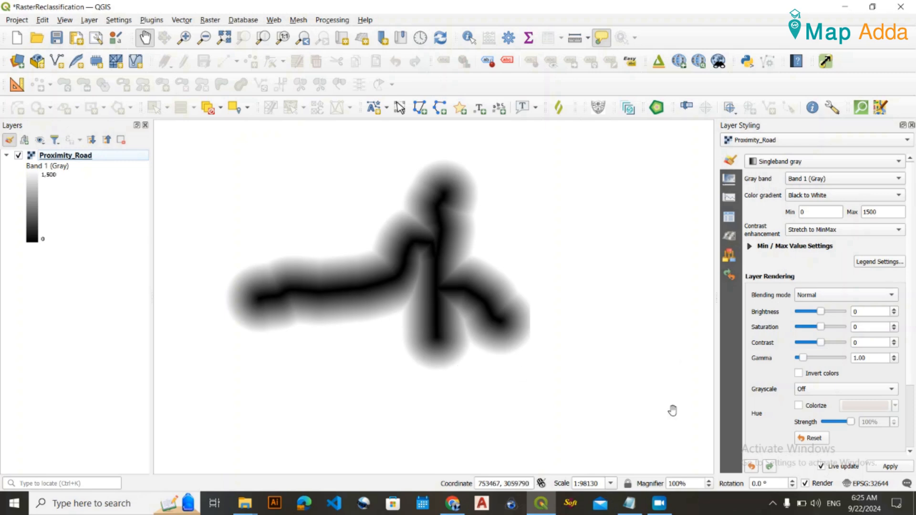
{"action": "left_click", "coordinate": [629, 503]}
{"action": "left_click", "coordinate": [291, 245]}
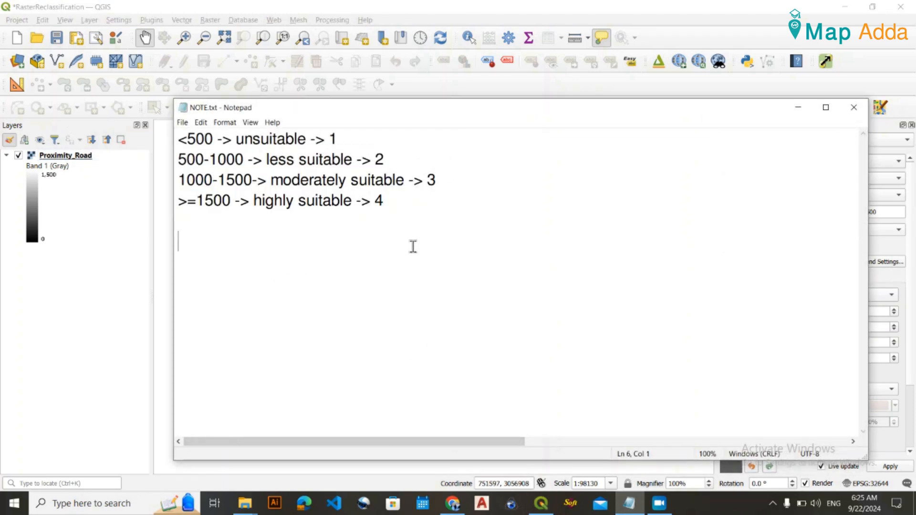
{"action": "left_click", "coordinate": [797, 108]}
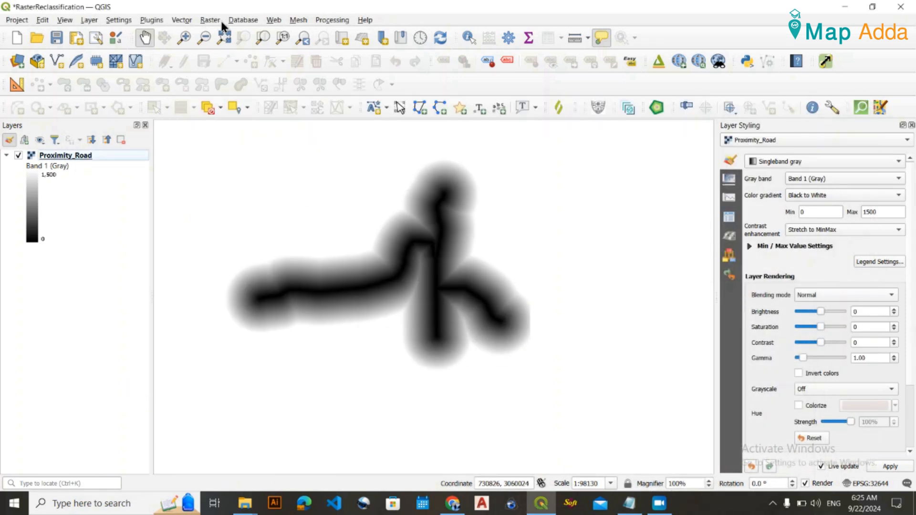
Open the Raster Calculator for an expression and consult the unsuitable class rule in NOTE.txt.
{"action": "left_click", "coordinate": [206, 20]}
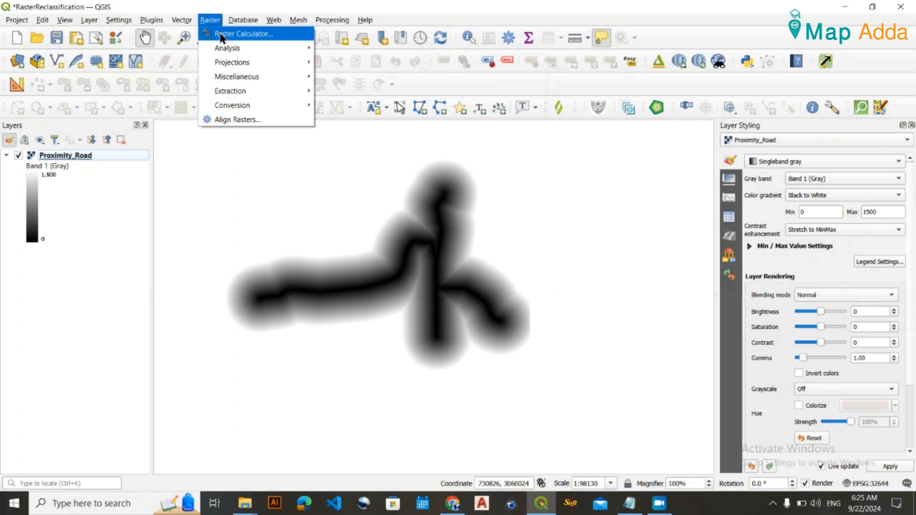
{"action": "left_click", "coordinate": [221, 33]}
{"action": "left_click", "coordinate": [332, 384]}
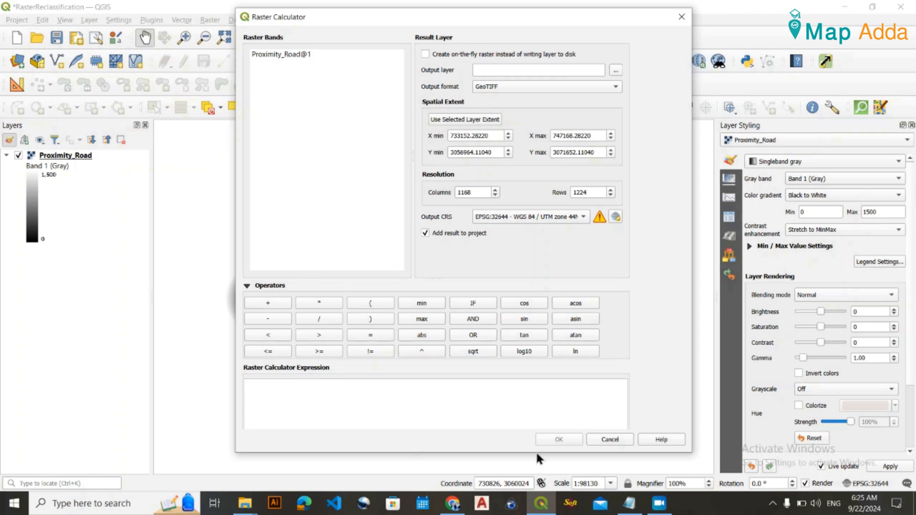
{"action": "left_click", "coordinate": [630, 503]}
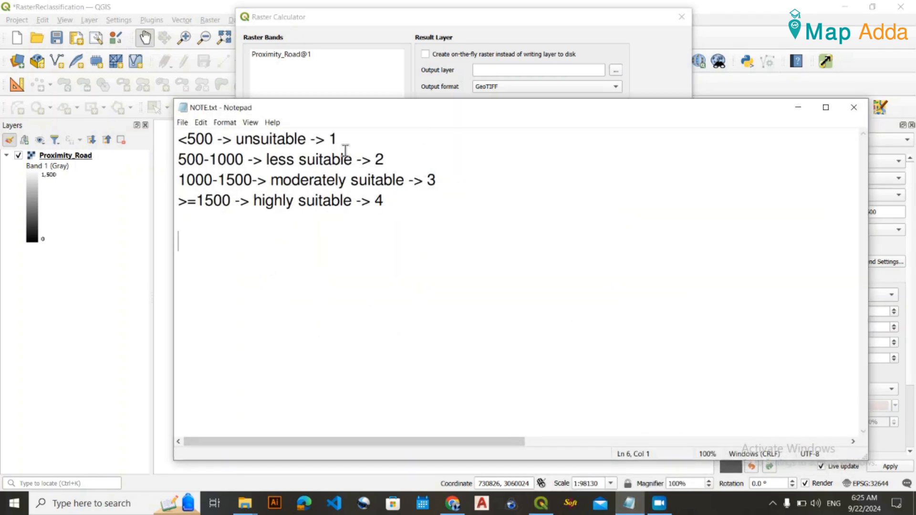
{"action": "left_click_drag", "start_coordinate": [334, 137], "coordinate": [168, 136]}
{"action": "left_click", "coordinate": [272, 143]}
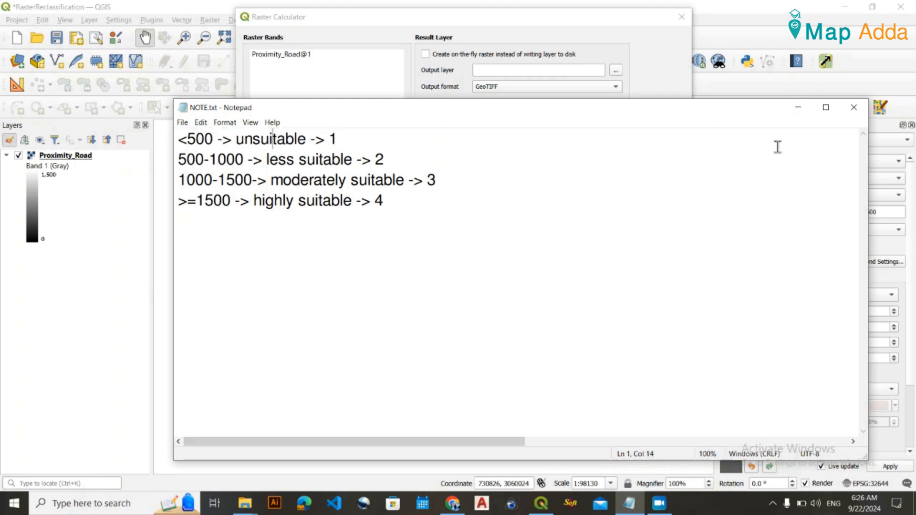
{"action": "left_click", "coordinate": [806, 111]}
Enter 1*("Proximity_Road@1"<500) as the first term of the raster calculator expression, checking it against NOTE.txt.
{"action": "type", "text": "1*("}
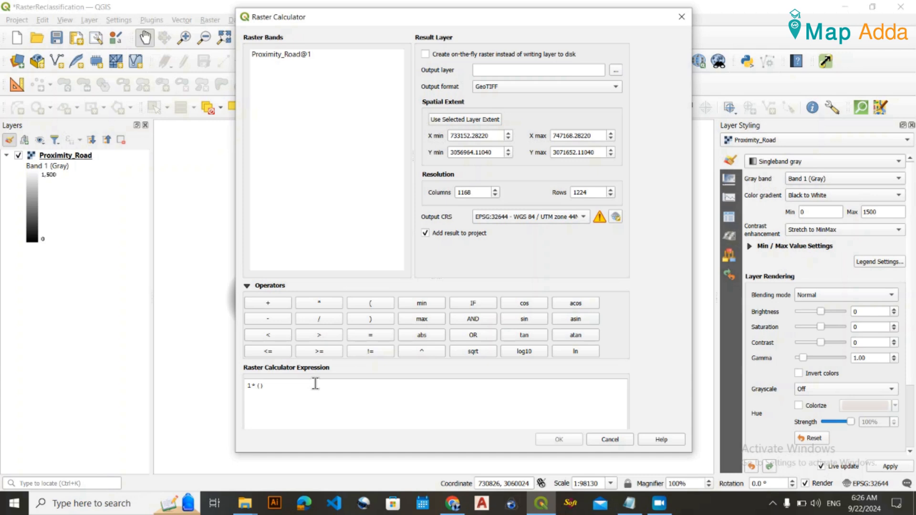
{"action": "double_click", "coordinate": [312, 61]}
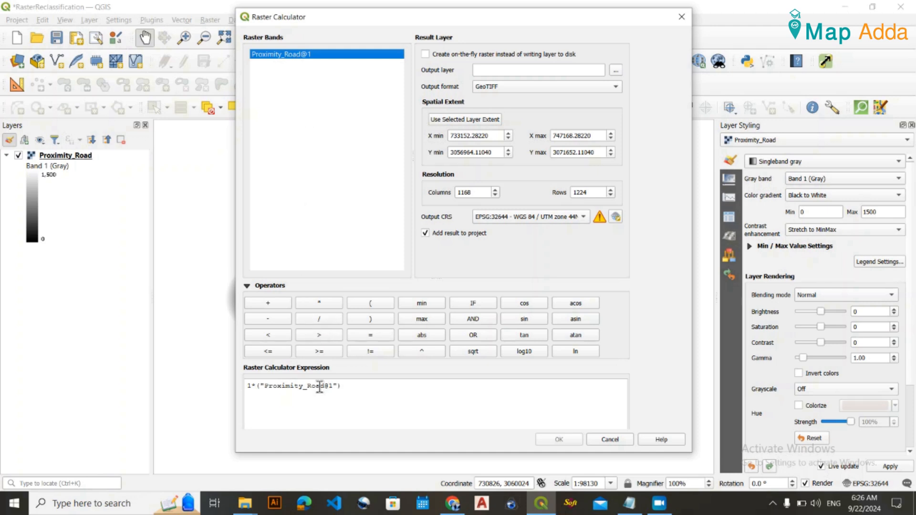
{"action": "left_click", "coordinate": [339, 386]}
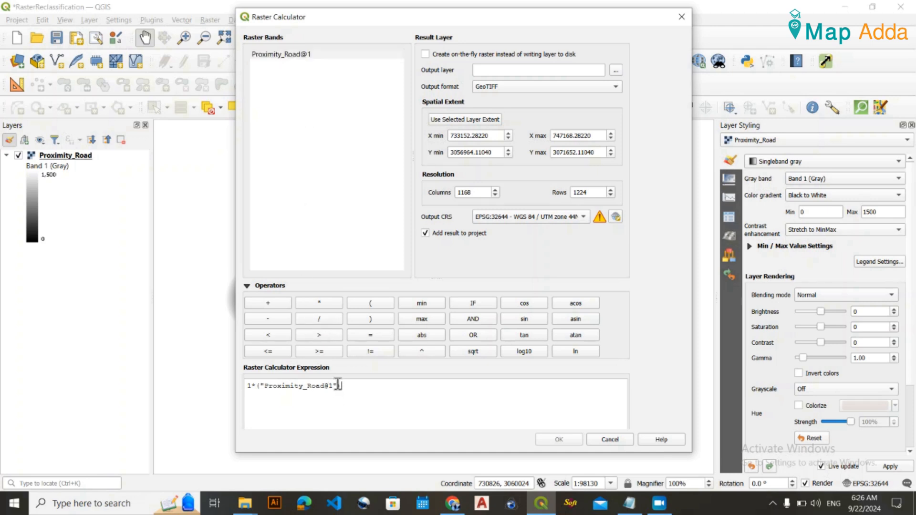
{"action": "type", "text": "<500"}
{"action": "left_click", "coordinate": [630, 504]}
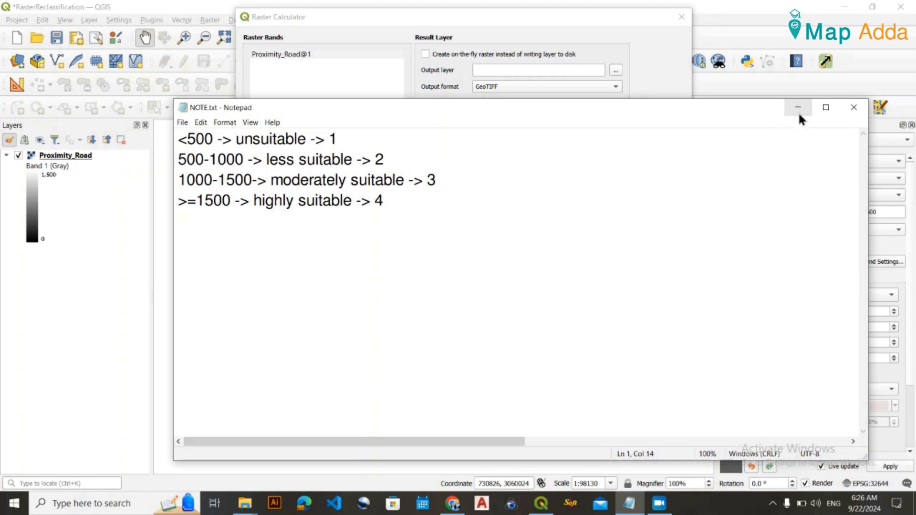
{"action": "left_click", "coordinate": [797, 108]}
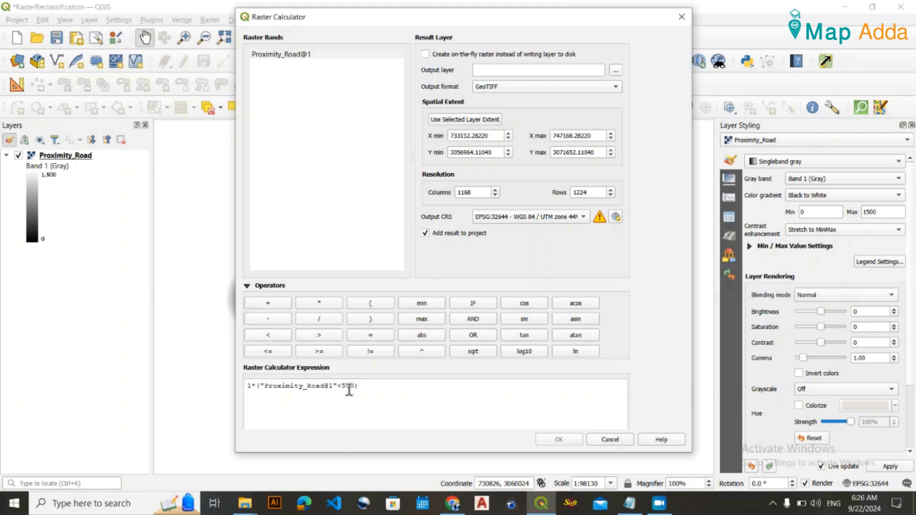
{"action": "left_click_drag", "start_coordinate": [367, 390], "coordinate": [241, 383]}
{"action": "left_click", "coordinate": [277, 397]}
Check the less suitable class, 500-1000, in NOTE.txt and append + 2* to the calculator expression.
{"action": "left_click", "coordinate": [262, 303]}
{"action": "mouse_move", "coordinate": [629, 503]}
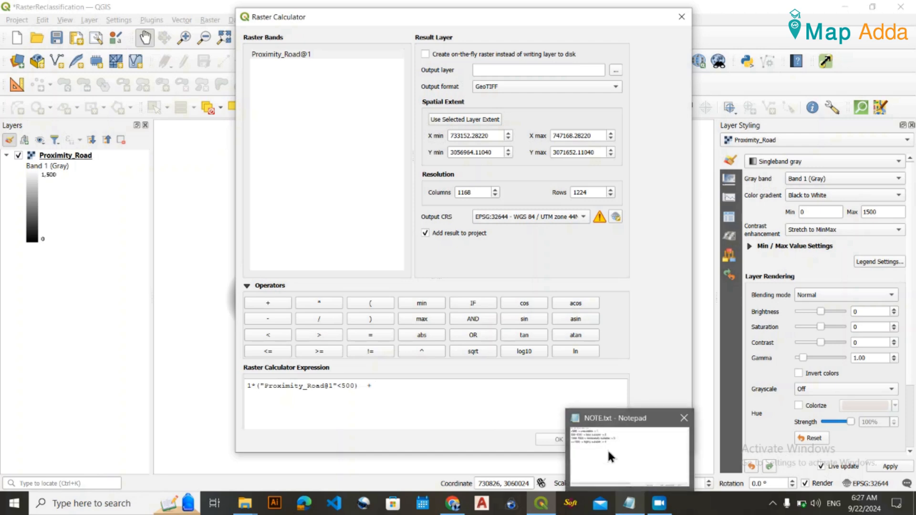
{"action": "left_click", "coordinate": [630, 503]}
{"action": "left_click", "coordinate": [216, 157]}
{"action": "left_click_drag", "start_coordinate": [181, 159], "coordinate": [244, 160]}
{"action": "left_click_drag", "start_coordinate": [384, 162], "coordinate": [372, 164]}
{"action": "left_click", "coordinate": [373, 165]}
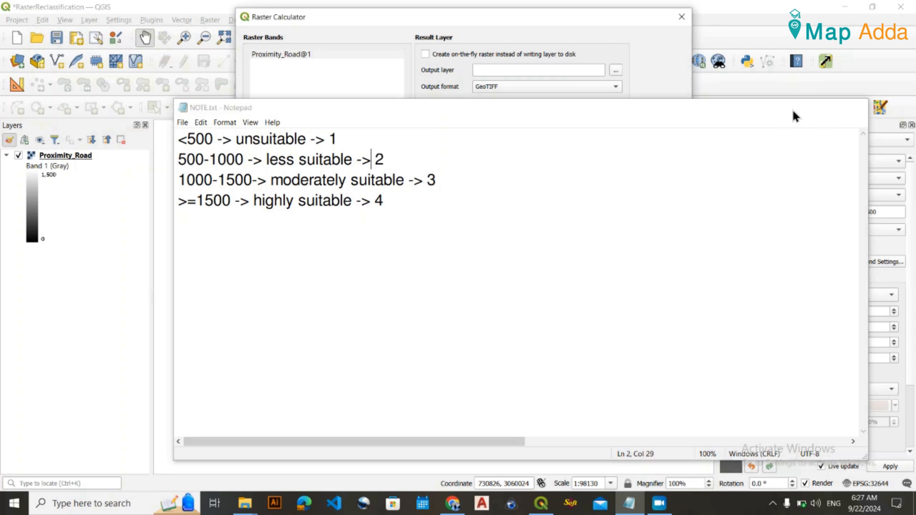
{"action": "left_click", "coordinate": [796, 108]}
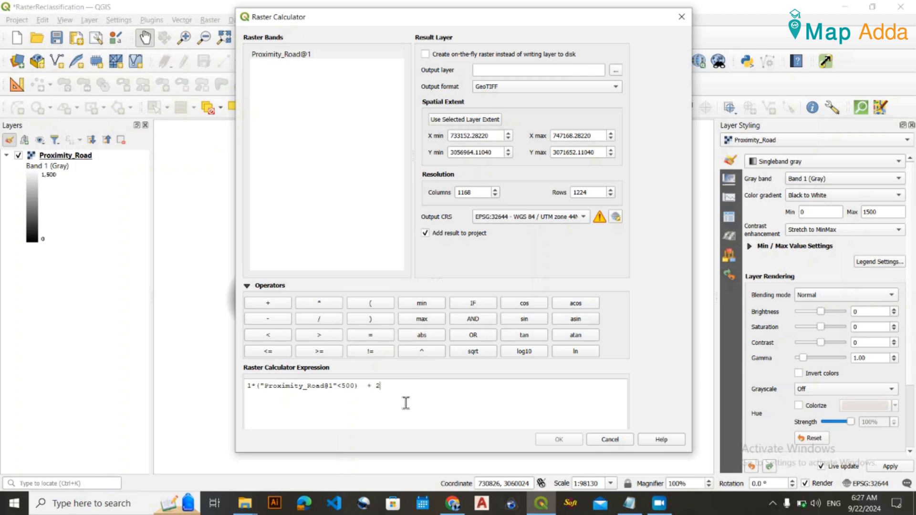
{"action": "type", "text": "*"}
{"action": "left_click_drag", "start_coordinate": [362, 386], "coordinate": [255, 386]}
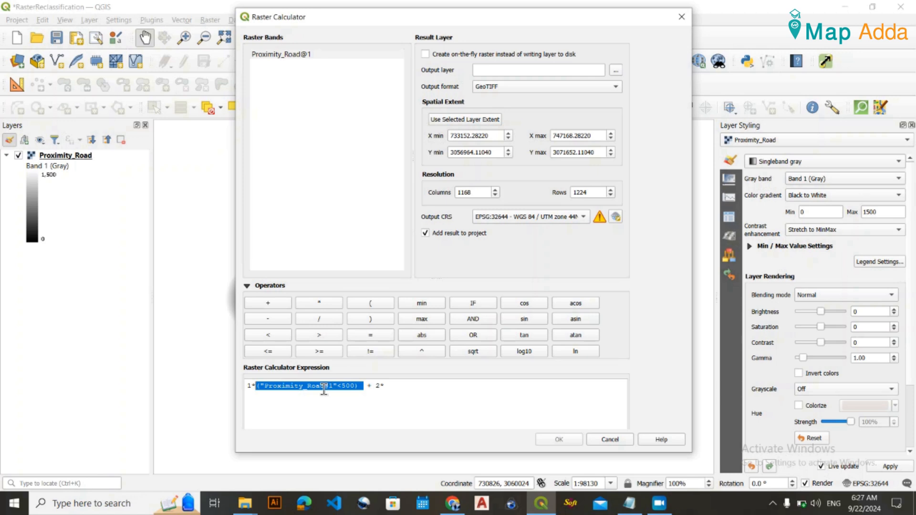
{"action": "left_click", "coordinate": [250, 387]}
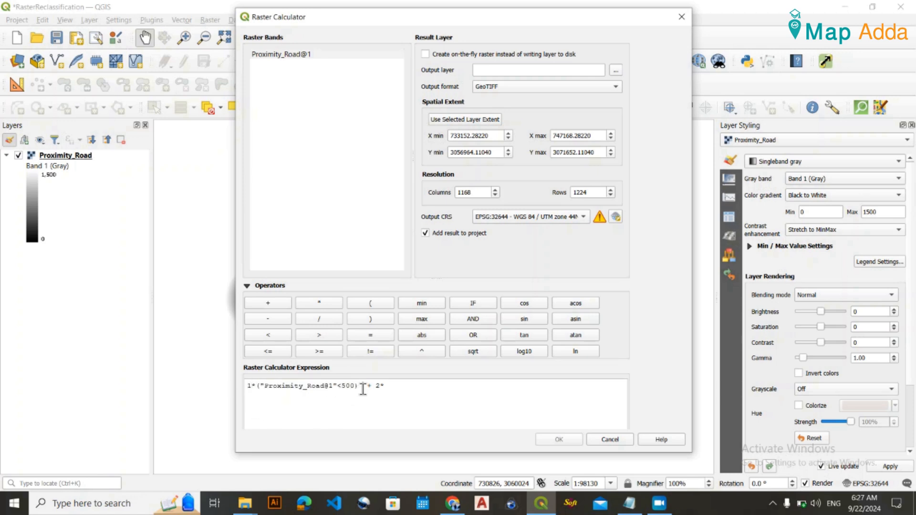
{"action": "left_click_drag", "start_coordinate": [364, 386], "coordinate": [261, 390]}
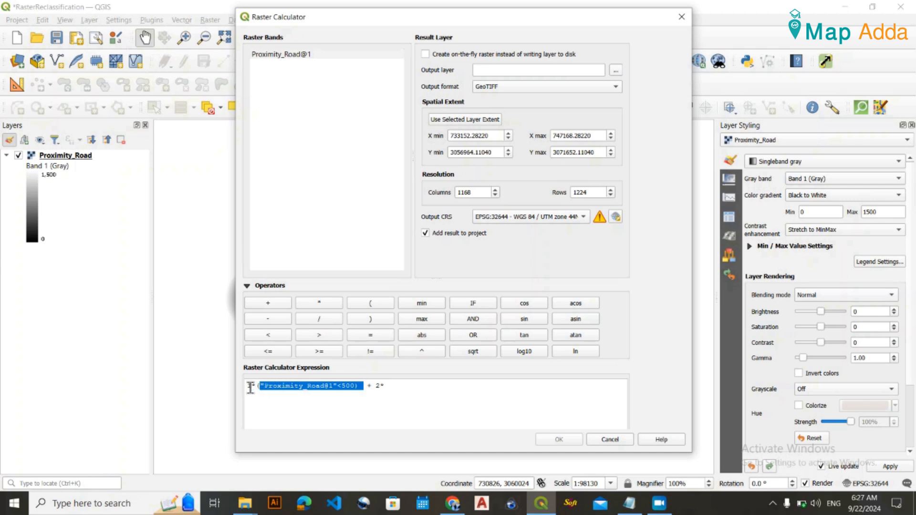
{"action": "left_click", "coordinate": [251, 388]}
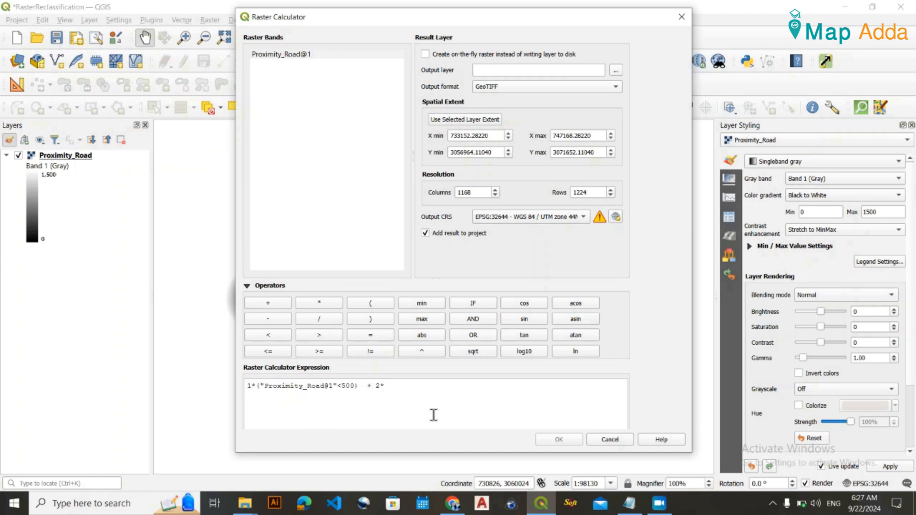
Add the lower-limit condition ("Proximity_Road@1">500) to the class 2 term of the expression.
{"action": "left_click", "coordinate": [386, 388]}
{"action": "double_click", "coordinate": [296, 54]}
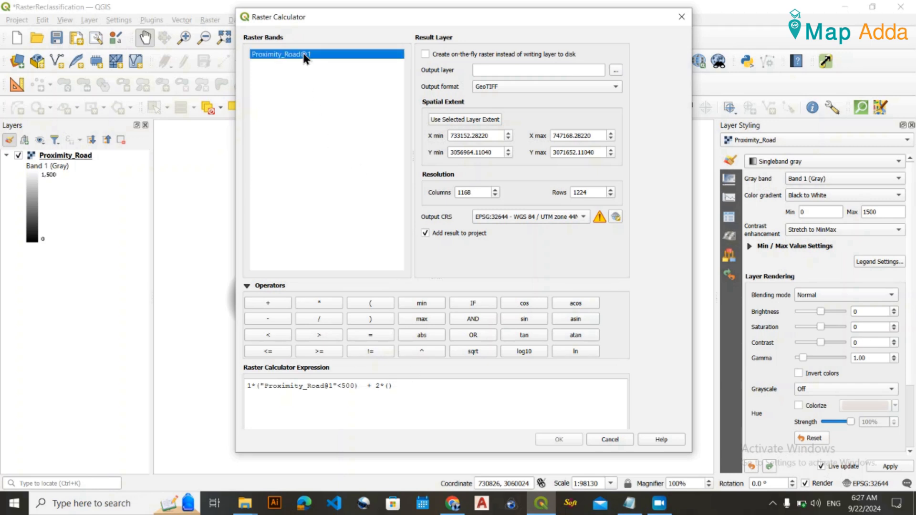
{"action": "left_click", "coordinate": [467, 385]}
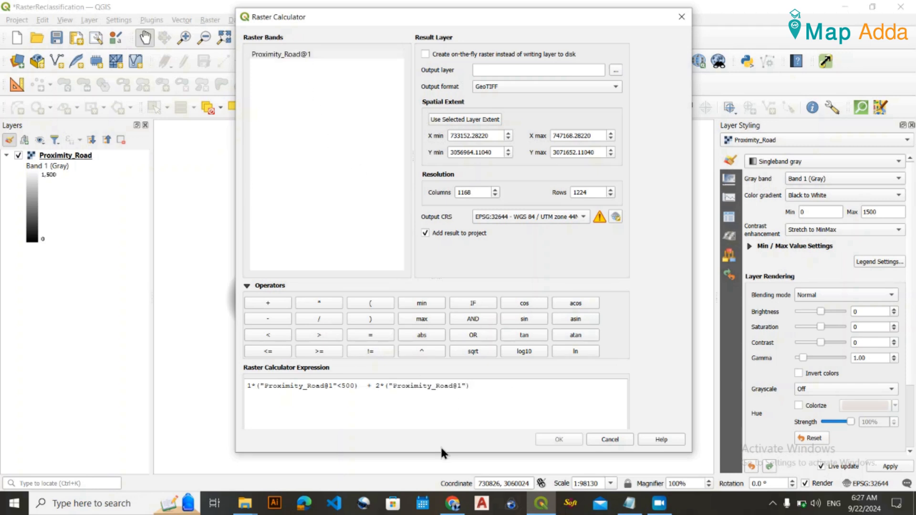
{"action": "type", "text": ">500)*()"}
Multiply the class 2 term by the upper-limit condition ("Proximity_Road@1"<1000) and append + for another term.
{"action": "double_click", "coordinate": [283, 55]}
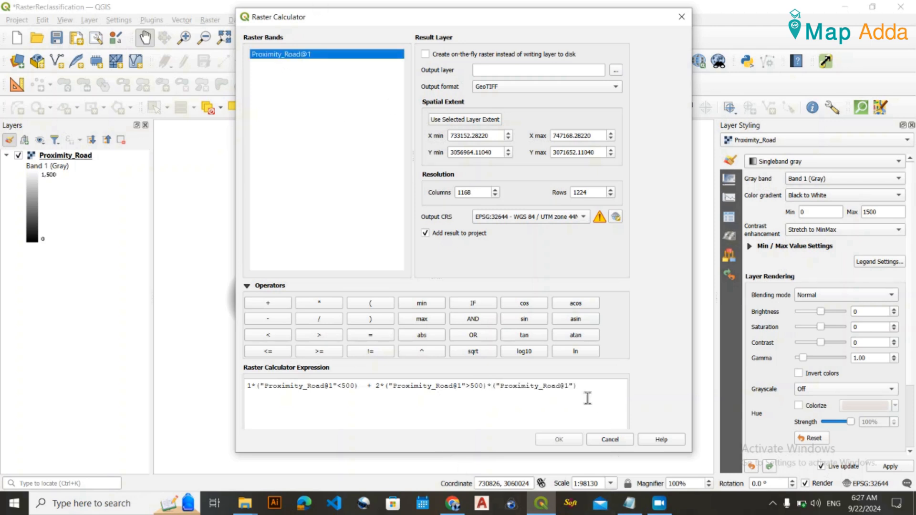
{"action": "left_click", "coordinate": [574, 386]}
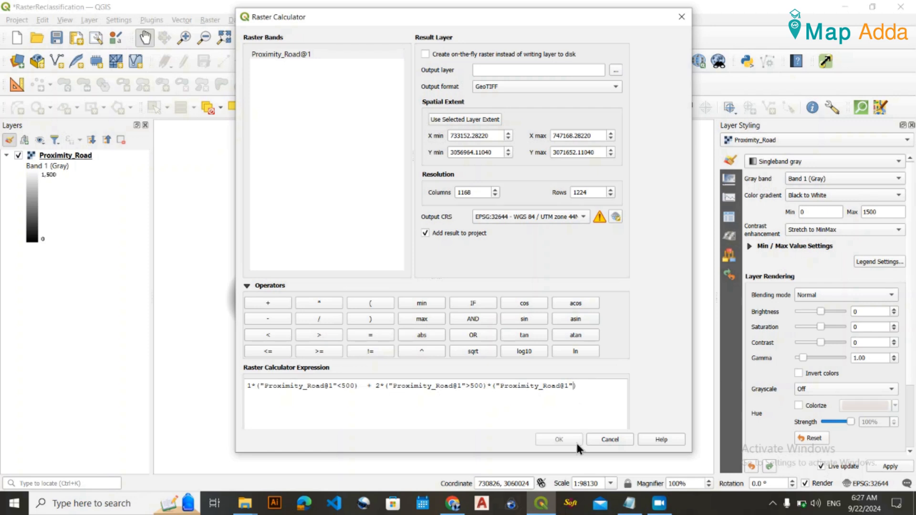
{"action": "type", "text": "<1000"}
{"action": "left_click", "coordinate": [267, 302]}
Examine the two range conditions in the class 2 term of the calculator expression.
{"action": "left_click_drag", "start_coordinate": [470, 386], "coordinate": [483, 385]}
{"action": "left_click_drag", "start_coordinate": [599, 387], "coordinate": [386, 387]}
{"action": "left_click", "coordinate": [467, 392]}
{"action": "left_click_drag", "start_coordinate": [598, 385], "coordinate": [376, 387]}
{"action": "left_click", "coordinate": [456, 403]}
{"action": "left_click_drag", "start_coordinate": [487, 386], "coordinate": [493, 387]}
{"action": "left_click", "coordinate": [493, 386]}
{"action": "type", "text": "("}
{"action": "left_click_drag", "start_coordinate": [598, 386], "coordinate": [387, 386]}
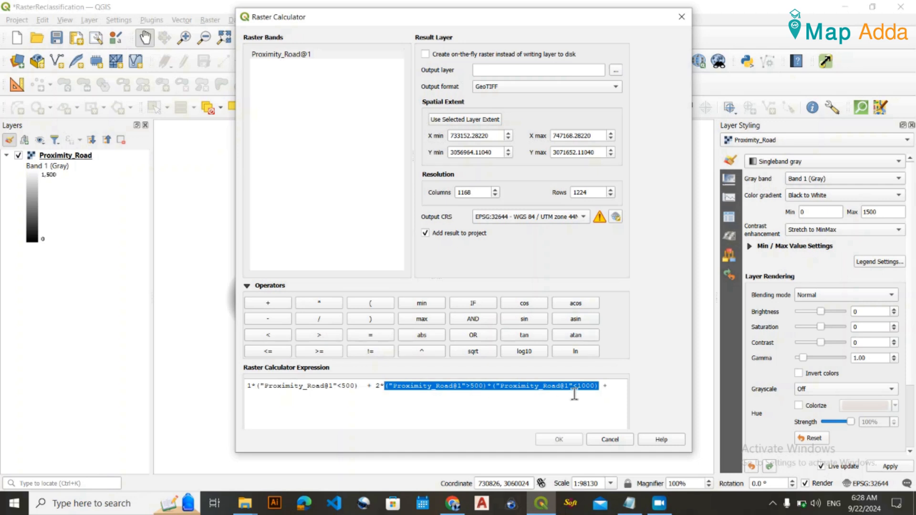
Add the class 3 term with its lower-limit condition, 3*("Proximity_Road@1">1000), to the expression.
{"action": "left_click", "coordinate": [405, 393]}
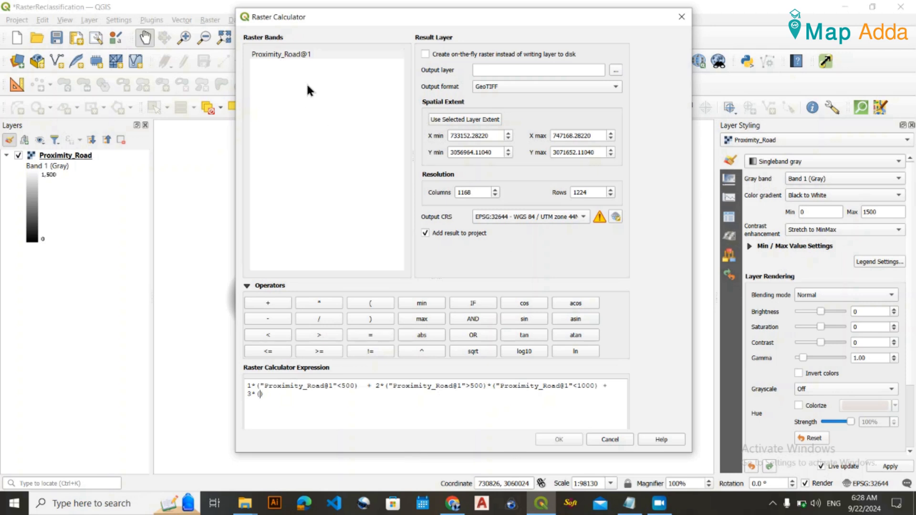
{"action": "double_click", "coordinate": [296, 53]}
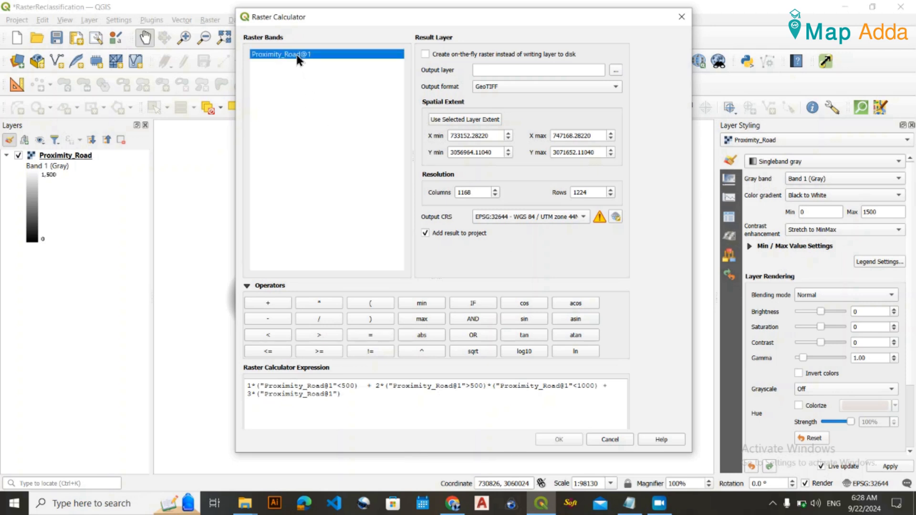
{"action": "left_click", "coordinate": [338, 394]}
{"action": "type", "text": ">100"}
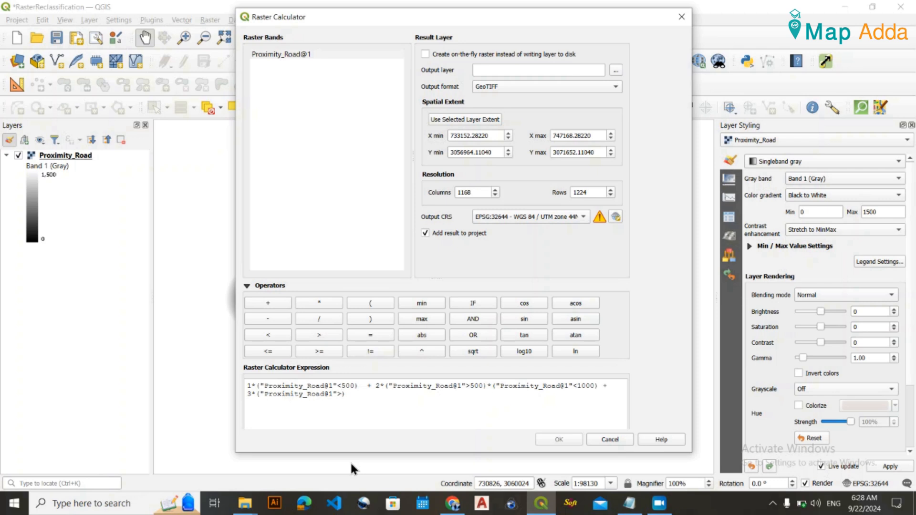
{"action": "type", "text": "0)*()"}
Multiply the class 3 term by the upper-limit condition ("Proximity_Road@1"<1500) and review both conditions.
{"action": "double_click", "coordinate": [288, 56]}
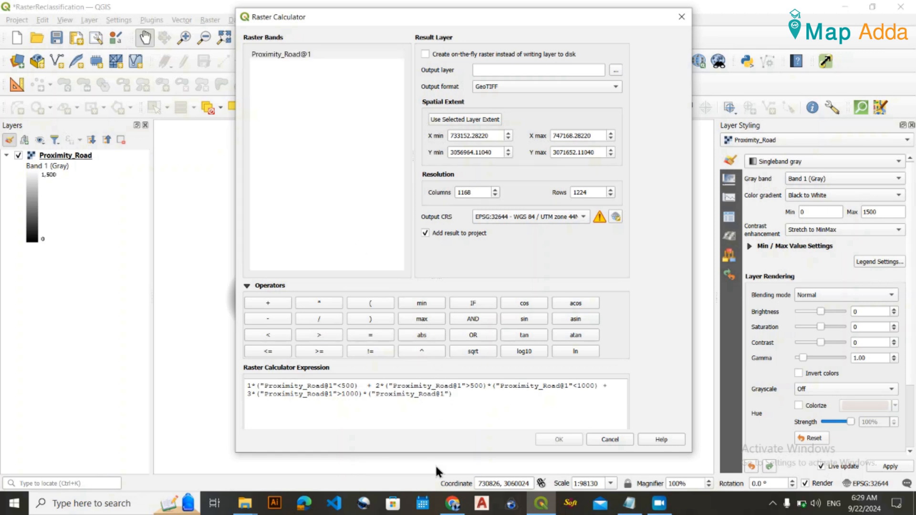
{"action": "type", "text": "<1500"}
{"action": "left_click", "coordinate": [500, 396]}
{"action": "left_click_drag", "start_coordinate": [500, 398], "coordinate": [462, 395]}
{"action": "left_click", "coordinate": [503, 406]}
{"action": "left_click_drag", "start_coordinate": [476, 395], "coordinate": [260, 398]}
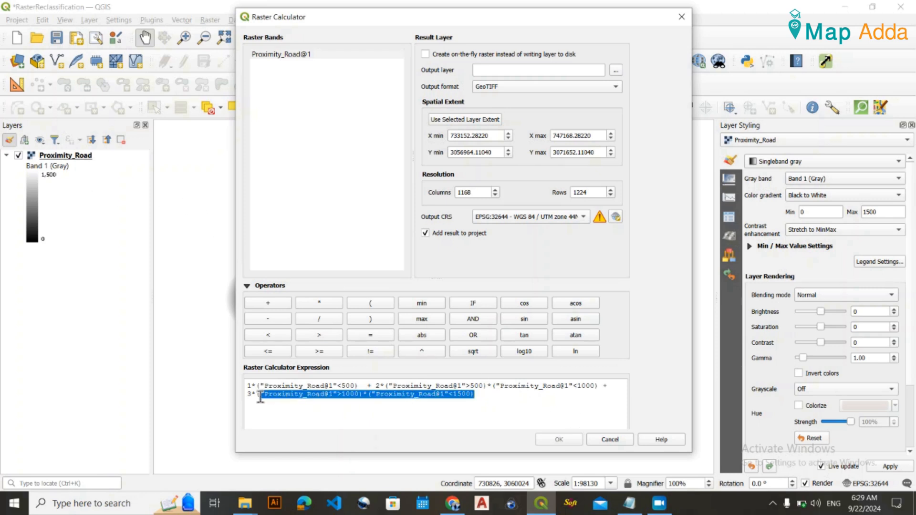
Append + 4*("Proximity_Road@1") as the start of the class 4 term in the expression.
{"action": "left_click", "coordinate": [505, 404]}
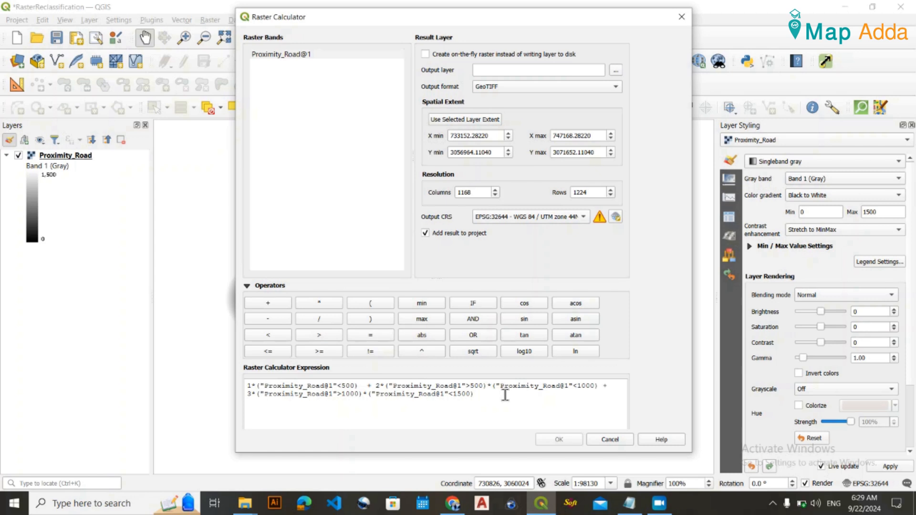
{"action": "type", "text": "+ 4*()"}
{"action": "left_click", "coordinate": [280, 55]}
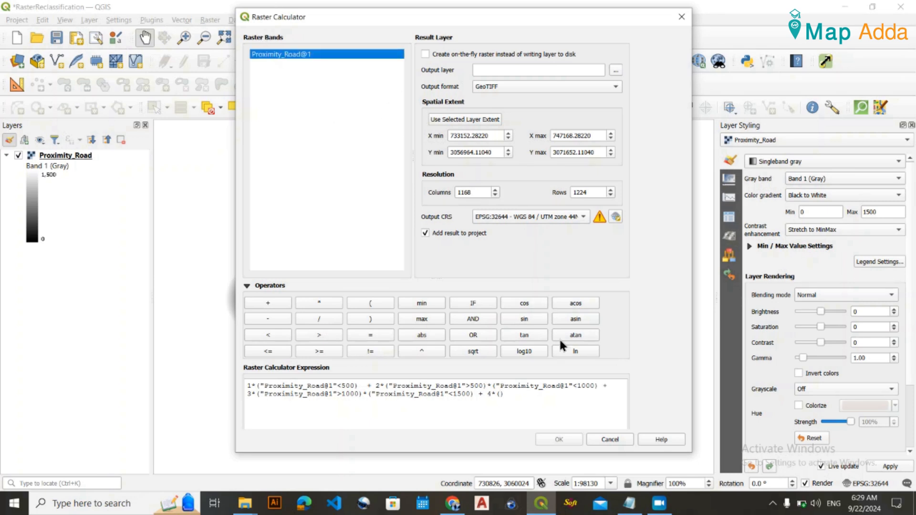
{"action": "double_click", "coordinate": [306, 55]}
{"action": "left_click", "coordinate": [575, 401]}
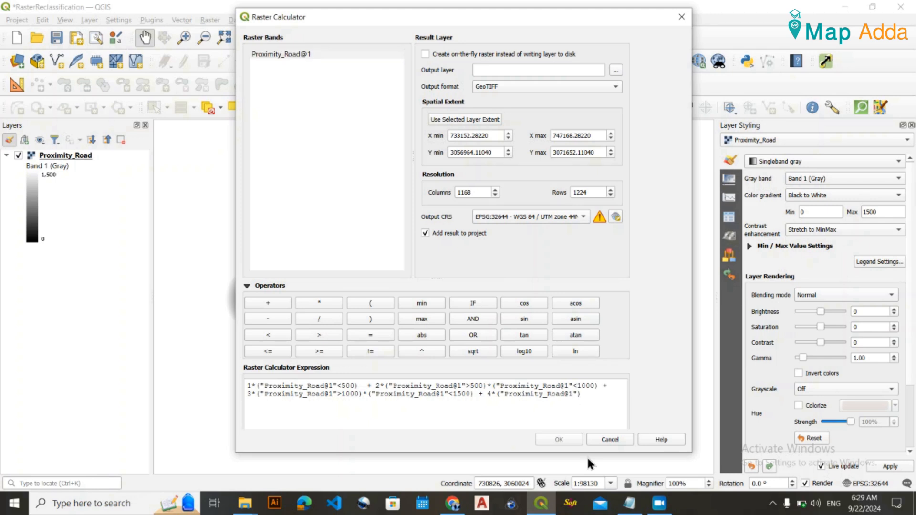
Complete the class 4 condition with >=1500 inside its closing parenthesis and review the whole expression.
{"action": "type", "text": ">=1500"}
{"action": "left_click", "coordinate": [623, 395]}
{"action": "left_click", "coordinate": [582, 395]}
{"action": "left_click", "coordinate": [582, 398]}
{"action": "type", "text": "="}
{"action": "left_click", "coordinate": [604, 395]}
{"action": "type", "text": ")"}
{"action": "left_click_drag", "start_coordinate": [609, 400], "coordinate": [272, 375]}
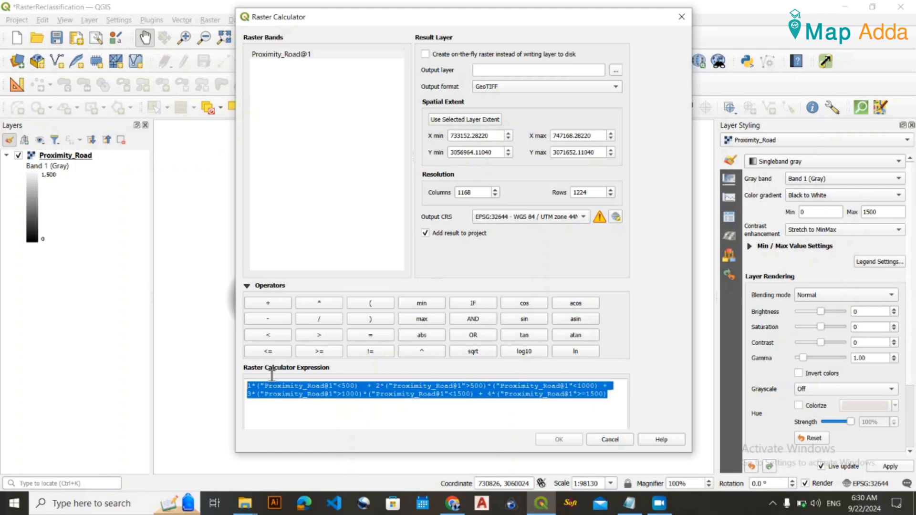
{"action": "left_click", "coordinate": [376, 411]}
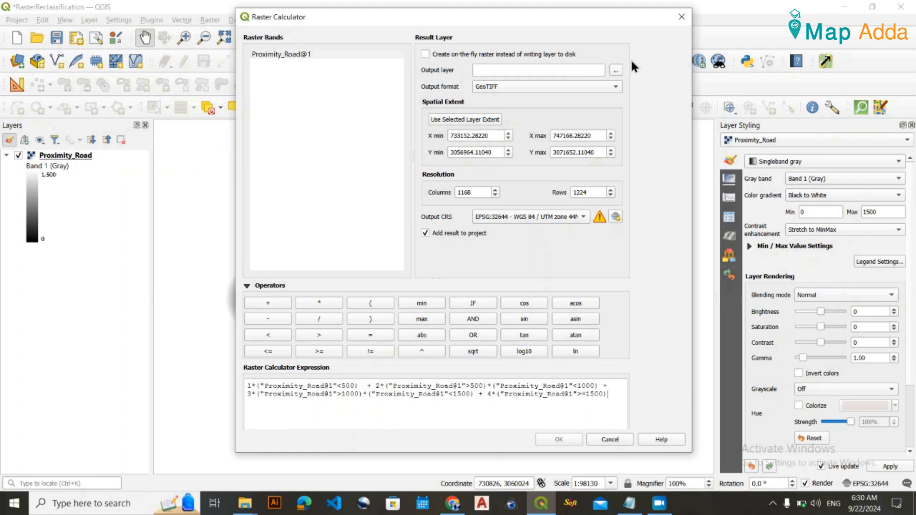
Set the output layer to a file named road-reclassify on the Desktop.
{"action": "left_click", "coordinate": [616, 71]}
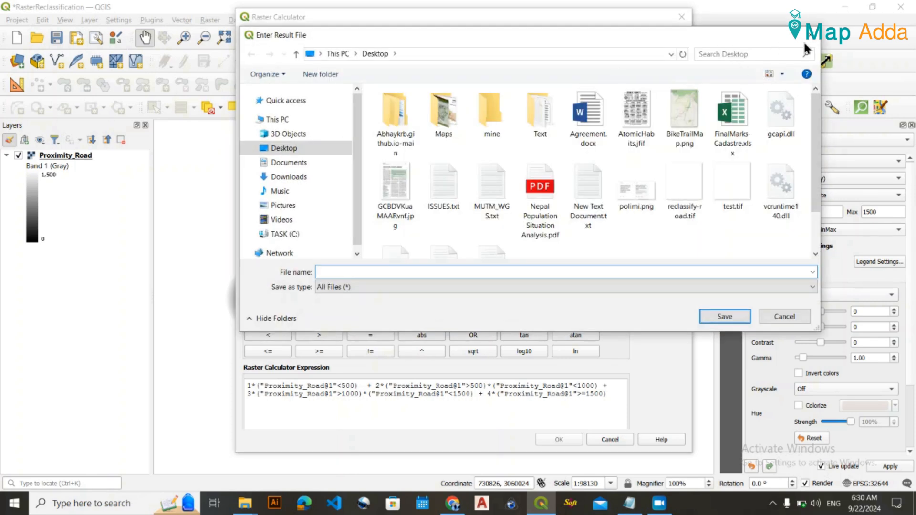
{"action": "left_click", "coordinate": [814, 39]}
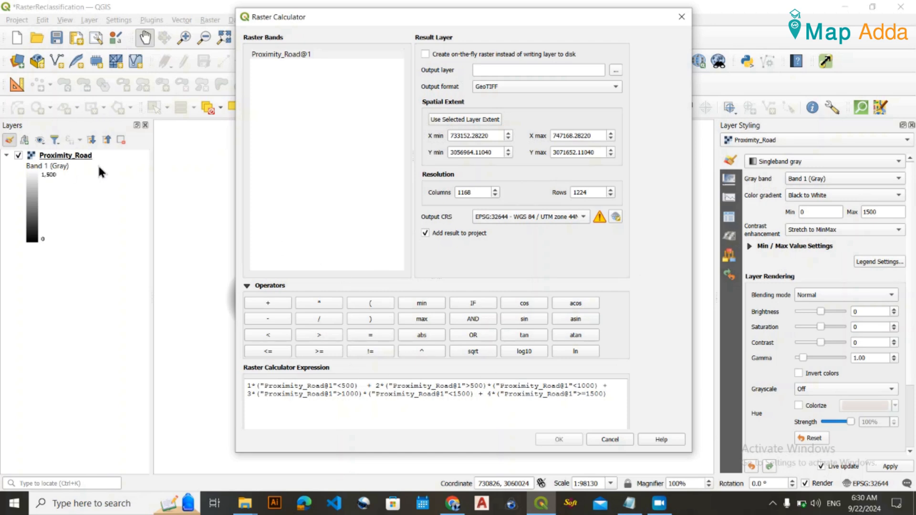
{"action": "left_click", "coordinate": [616, 70]}
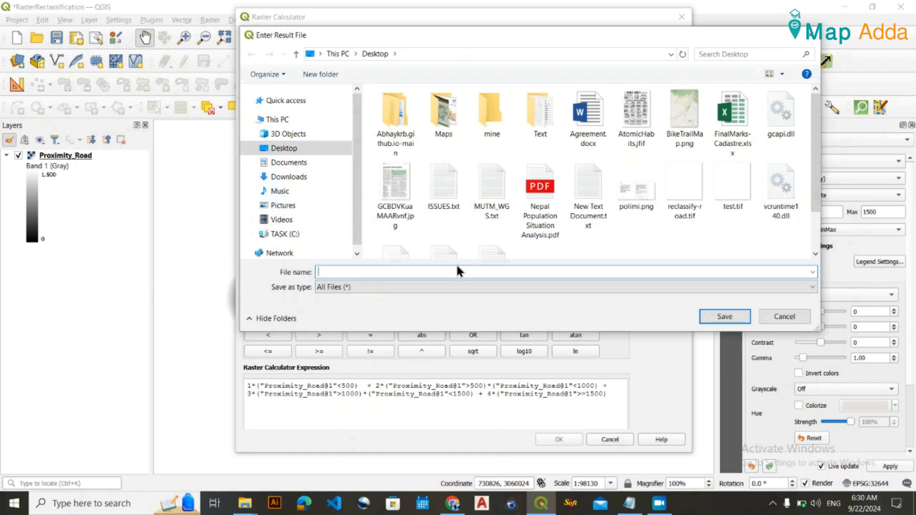
{"action": "type", "text": "road-reclassify"}
{"action": "key", "text": "Return"}
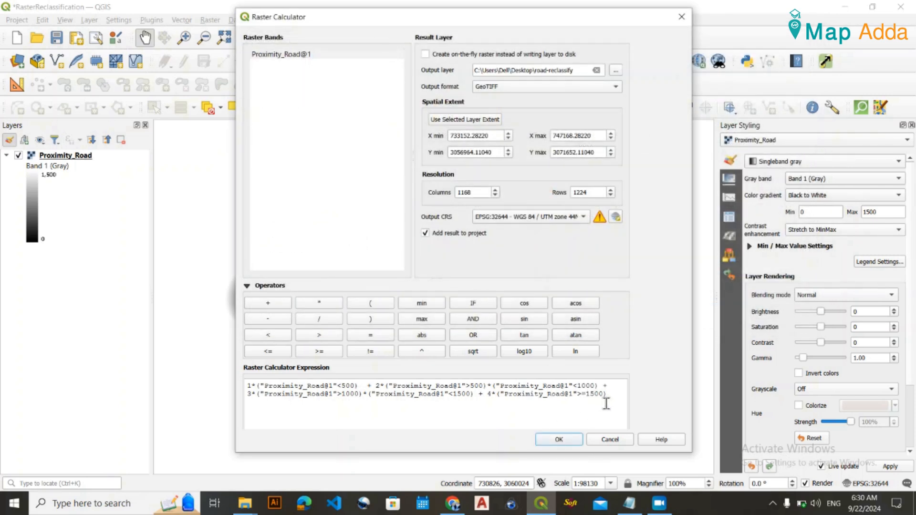
Copy the full calculator expression into NOTE.txt below the class rules, save the note and return to QGIS.
{"action": "left_click_drag", "start_coordinate": [609, 399], "coordinate": [246, 385]}
{"action": "key", "text": "ctrl+c"}
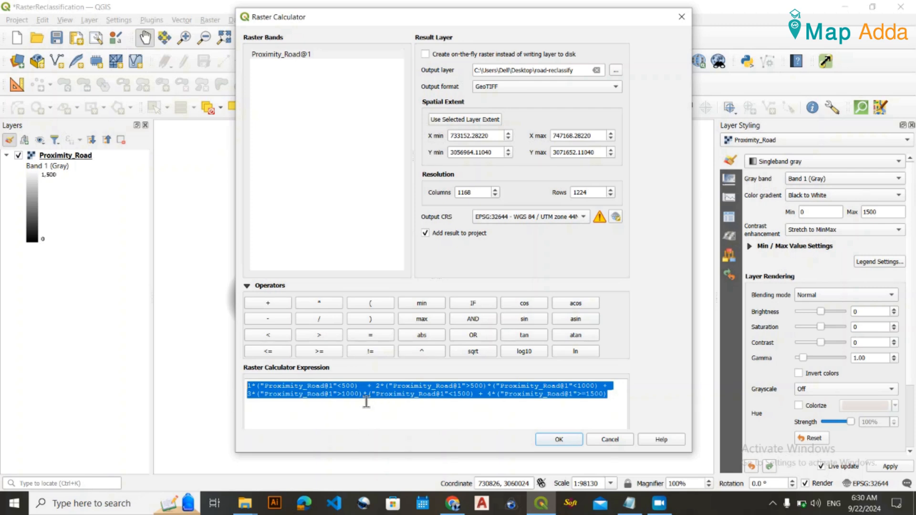
{"action": "left_click", "coordinate": [630, 503]}
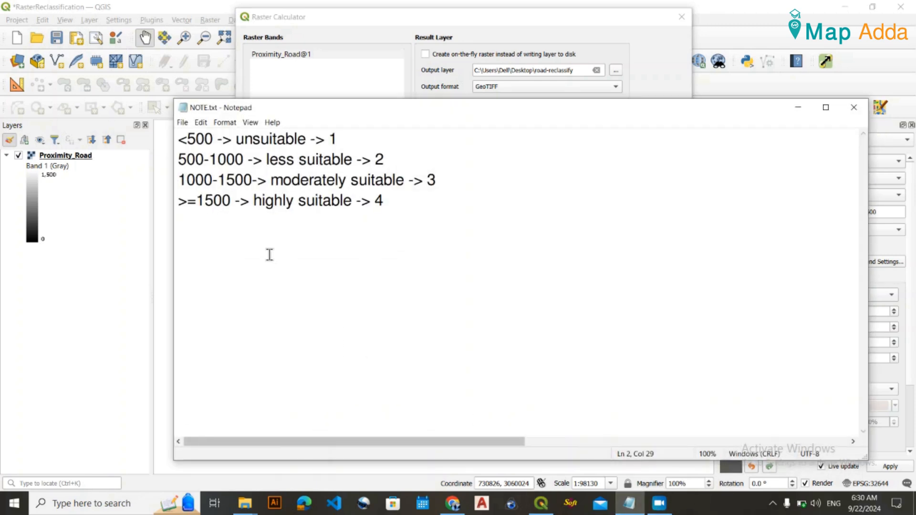
{"action": "left_click", "coordinate": [257, 245]}
{"action": "key", "text": "ctrl+v"}
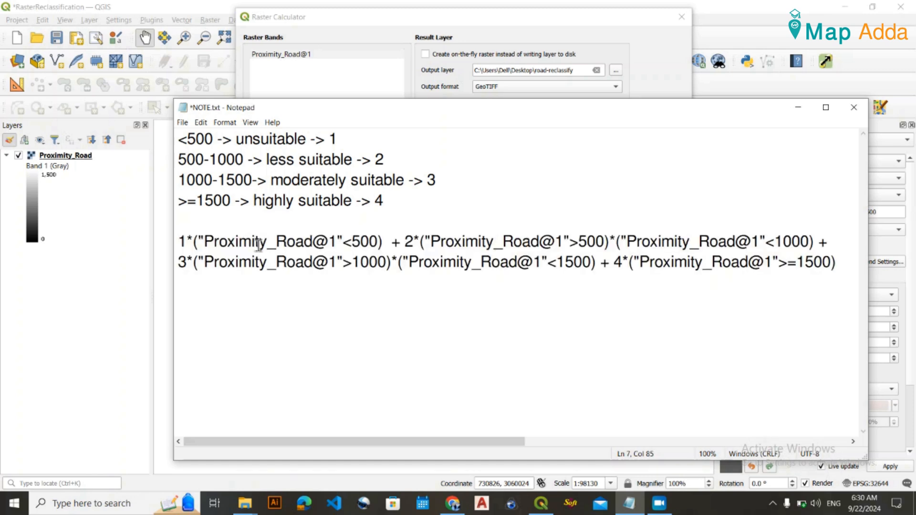
{"action": "left_click_drag", "start_coordinate": [592, 262], "coordinate": [178, 242]}
{"action": "left_click", "coordinate": [464, 273]}
{"action": "left_click", "coordinate": [796, 107]}
Run the raster calculation, then collapse and hide the Proximity_Road layer.
{"action": "left_click", "coordinate": [400, 411]}
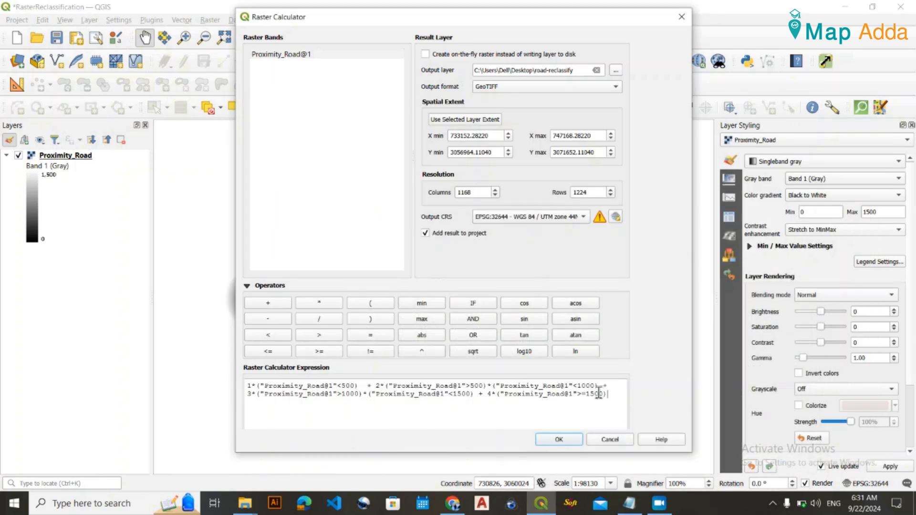
{"action": "left_click", "coordinate": [568, 439]}
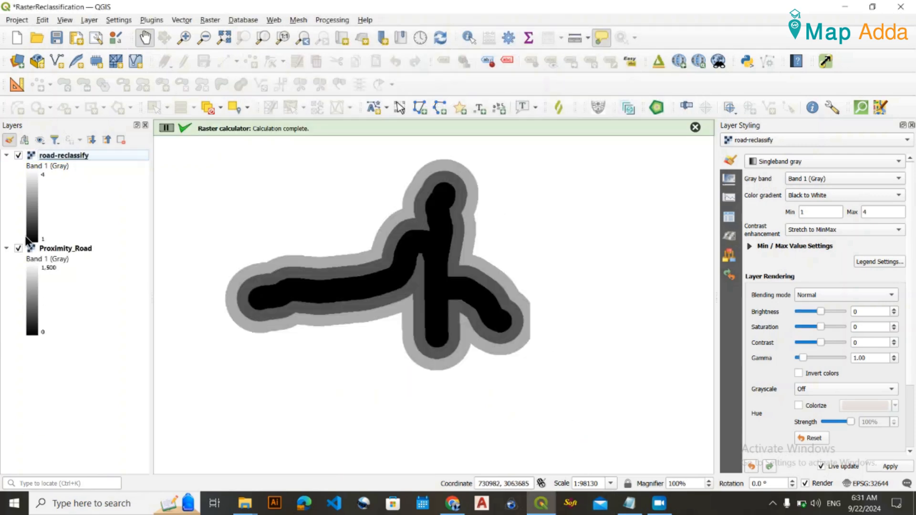
{"action": "left_click", "coordinate": [6, 249]}
{"action": "left_click", "coordinate": [19, 249]}
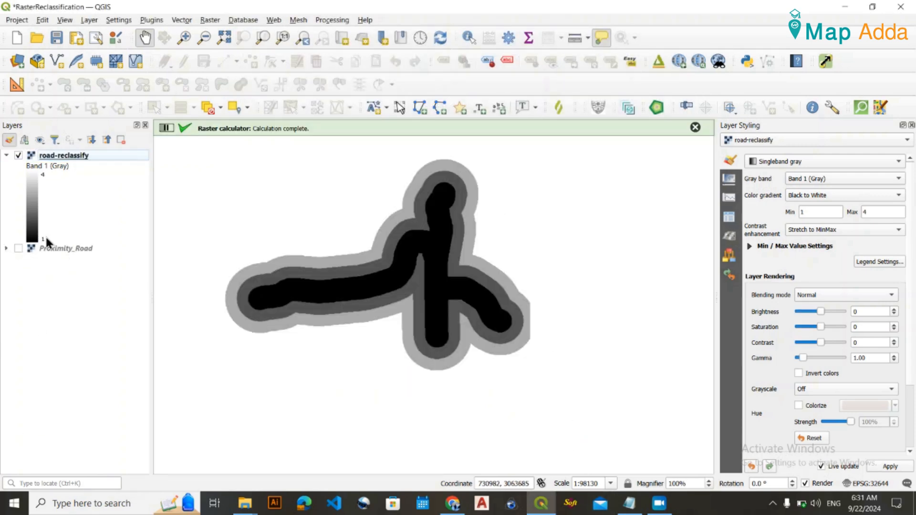
Check the class rules in NOTE.txt, then style road-reclassify as Paletted/Unique values and classify its values with random colors.
{"action": "left_click", "coordinate": [629, 503]}
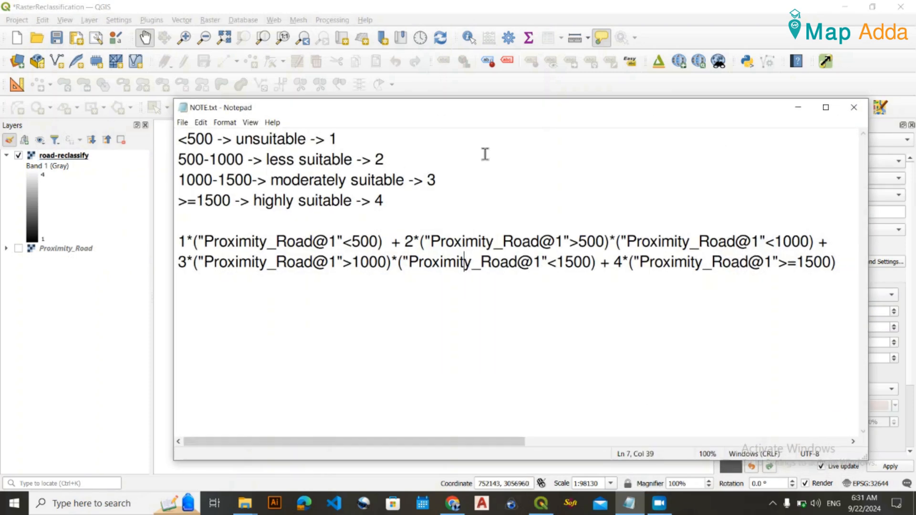
{"action": "left_click", "coordinate": [809, 104]}
{"action": "left_click", "coordinate": [80, 158]}
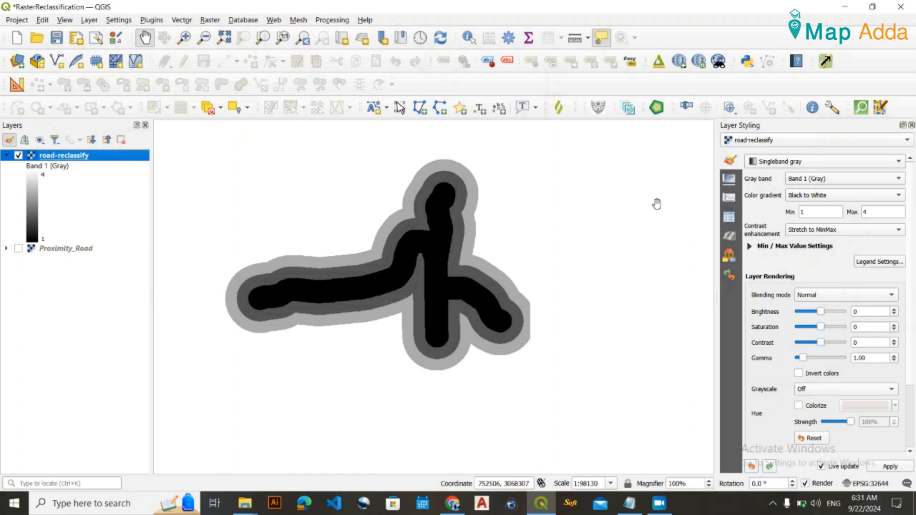
{"action": "left_click", "coordinate": [763, 161]}
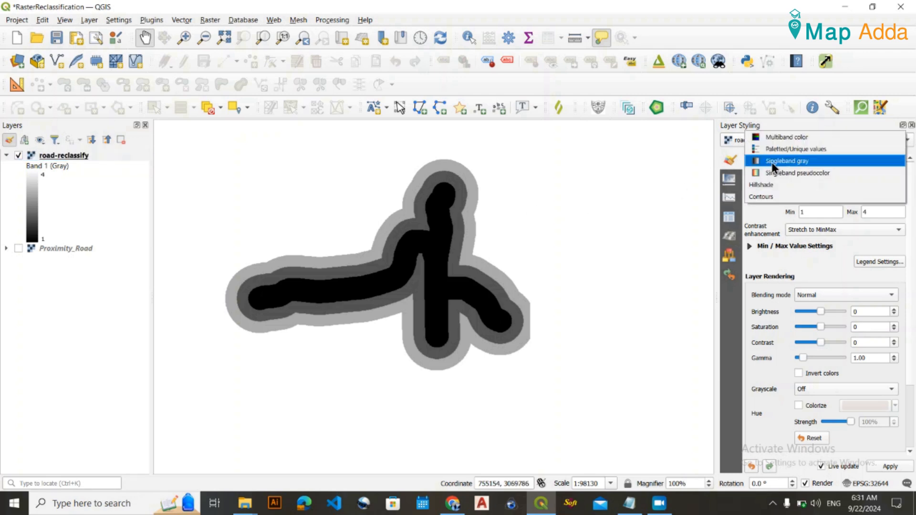
{"action": "left_click", "coordinate": [783, 149]}
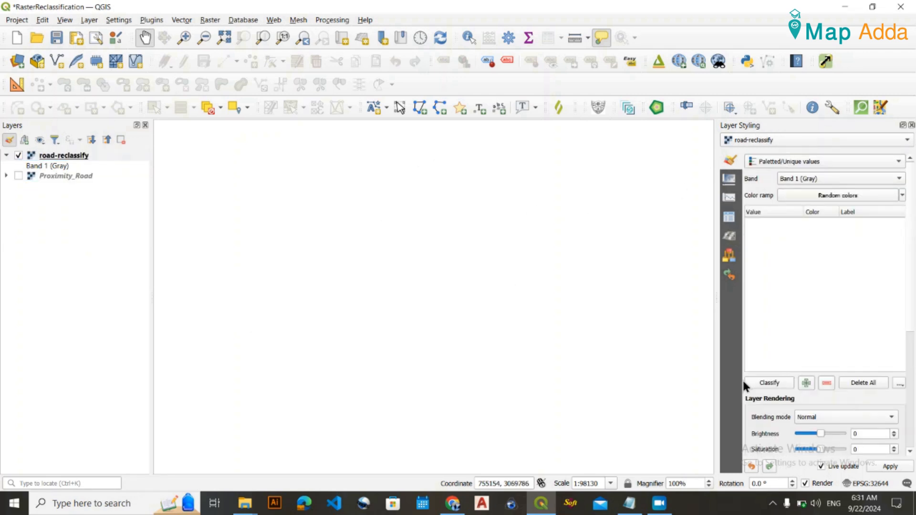
{"action": "left_click", "coordinate": [768, 383]}
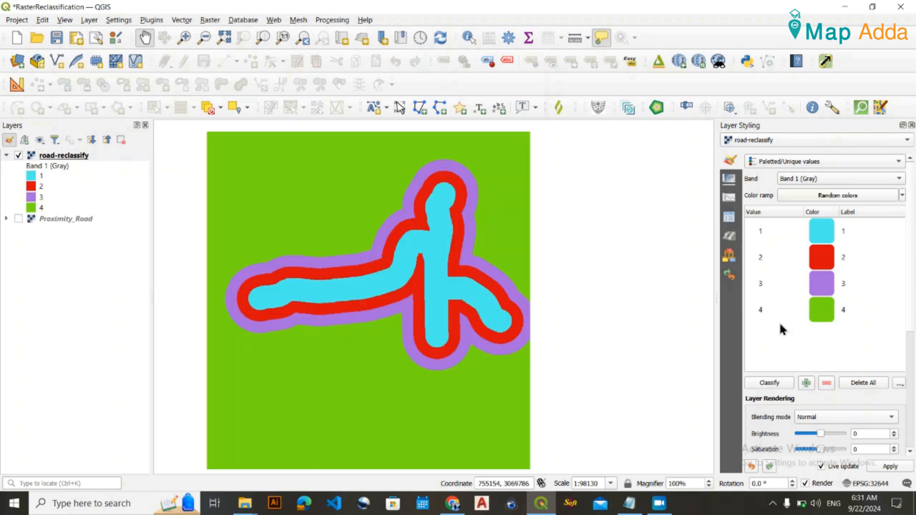
Check the class meanings in NOTE.txt and open the label of value 1 for editing.
{"action": "left_click", "coordinate": [631, 503]}
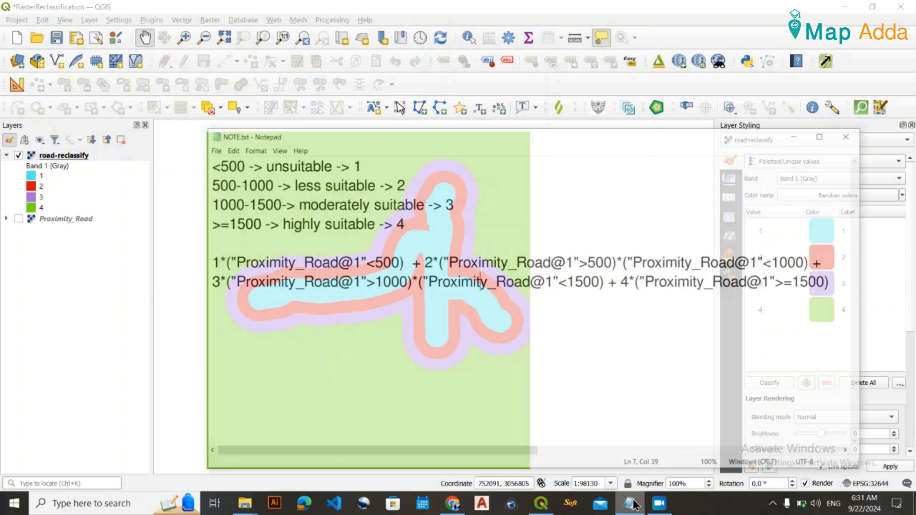
{"action": "left_click", "coordinate": [631, 503]}
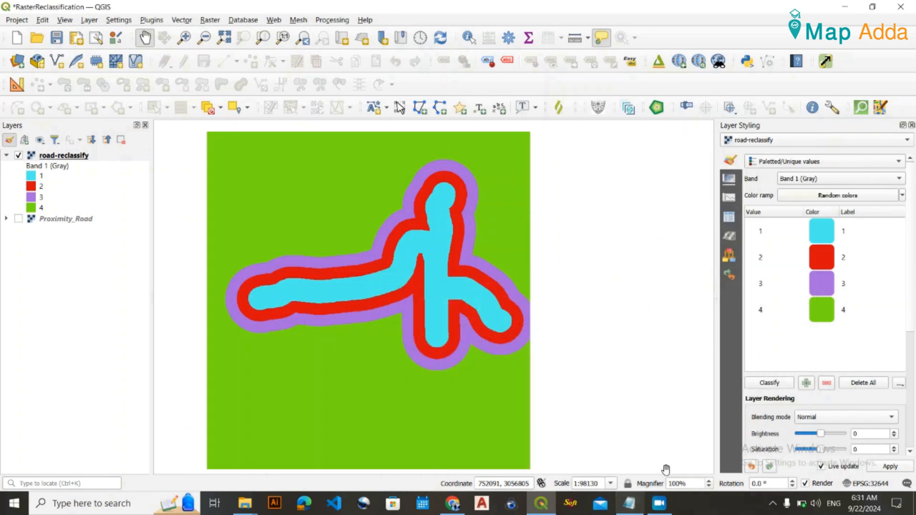
{"action": "double_click", "coordinate": [845, 232]}
Measure the distance from the middle of the class 1 band to its outer edge on the map.
{"action": "scroll", "coordinate": [411, 277], "scroll_direction": "up", "scroll_amount": 2}
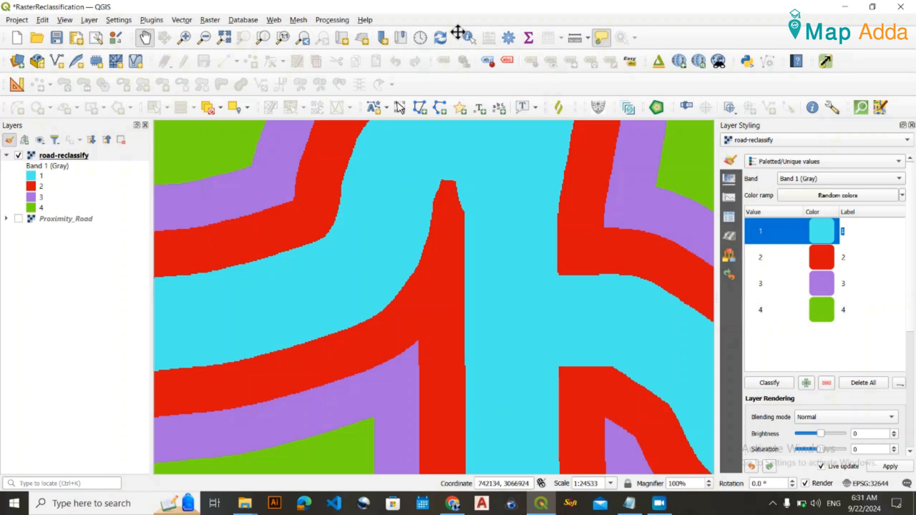
{"action": "left_click", "coordinate": [575, 42]}
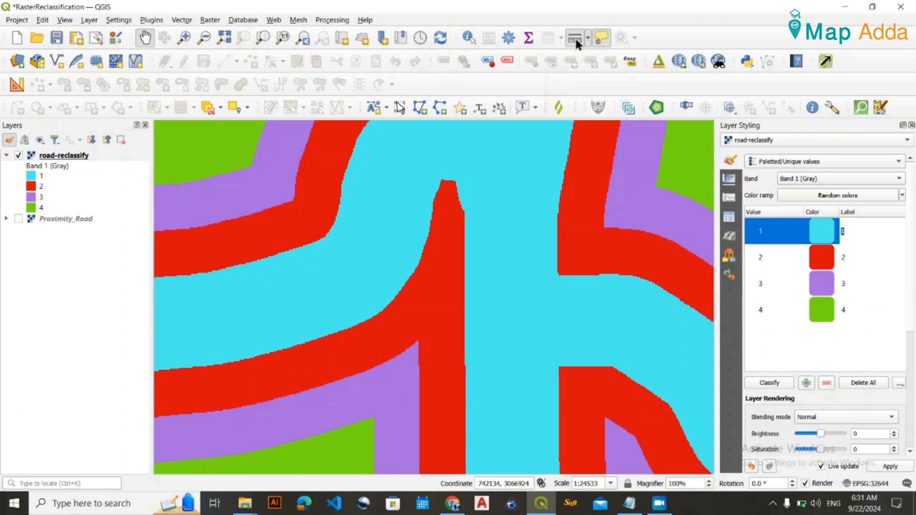
{"action": "left_click", "coordinate": [362, 261]}
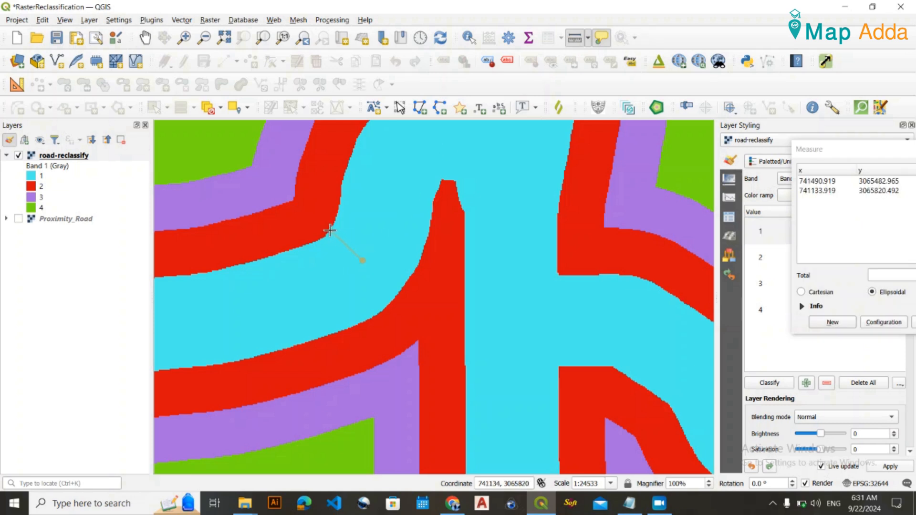
{"action": "left_click", "coordinate": [330, 231]}
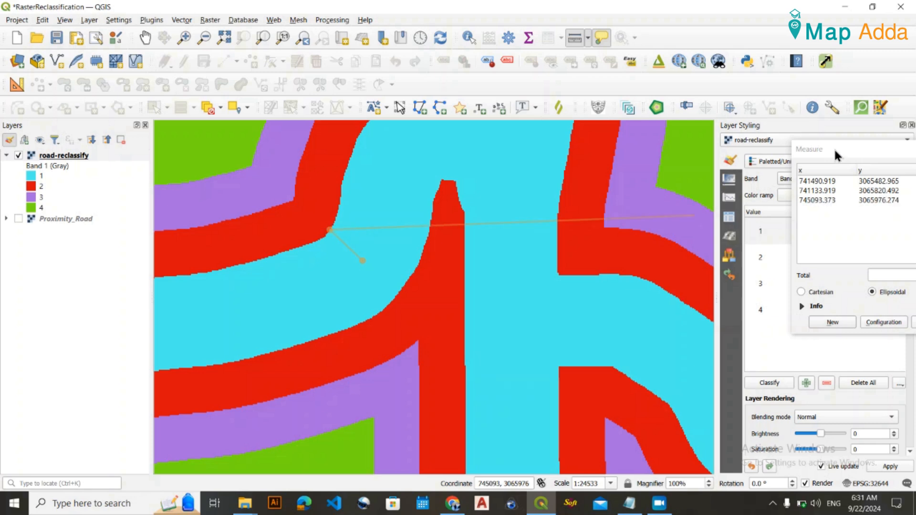
{"action": "left_click_drag", "start_coordinate": [840, 148], "coordinate": [657, 164]}
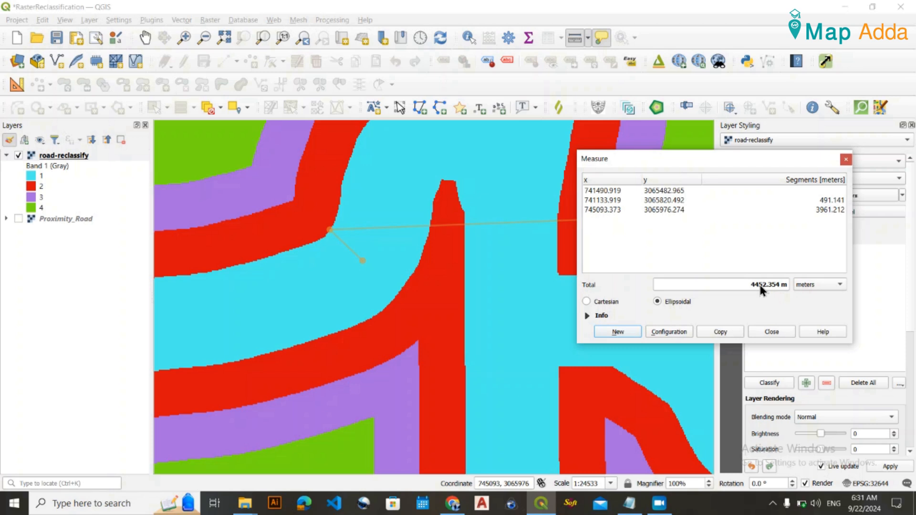
Close the distance measurement and return to the Pan tool with a wider view of road-reclassify.
{"action": "left_click", "coordinate": [846, 159]}
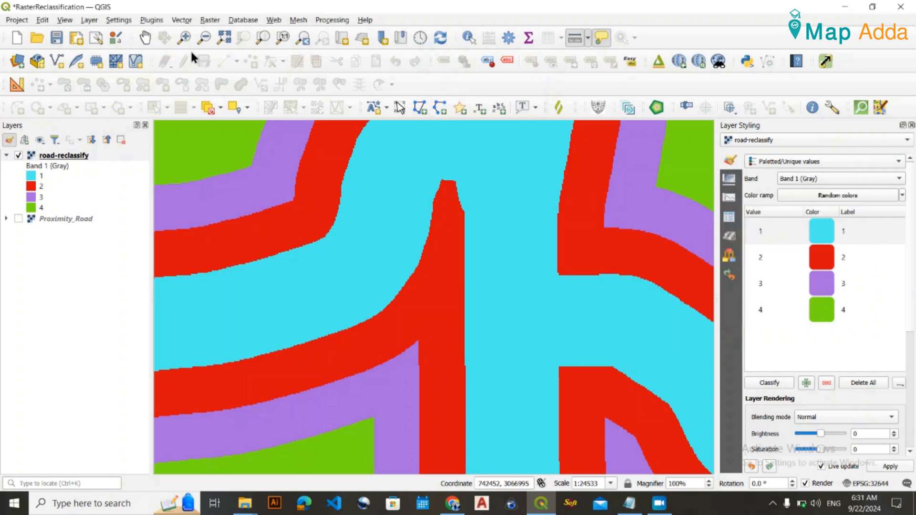
{"action": "left_click", "coordinate": [145, 38]}
{"action": "scroll", "coordinate": [446, 198], "scroll_direction": "down", "scroll_amount": 1}
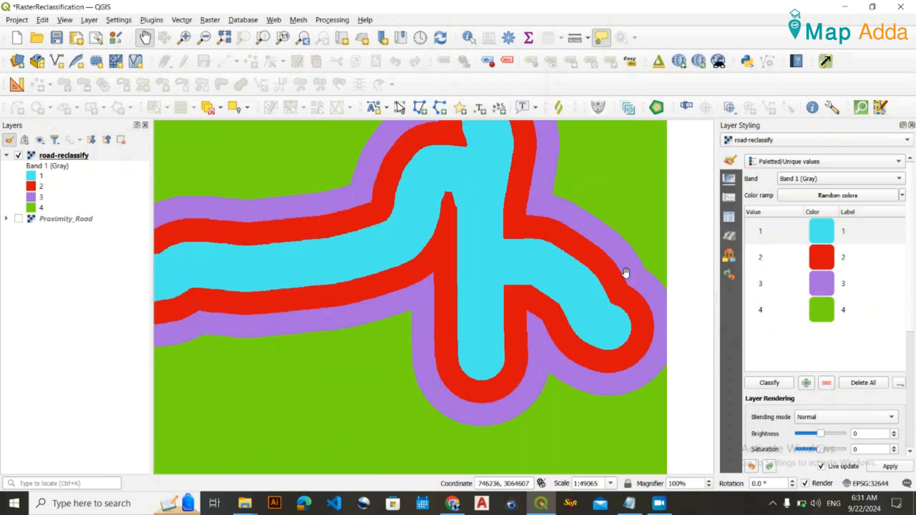
{"action": "left_click_drag", "start_coordinate": [511, 174], "coordinate": [442, 197]}
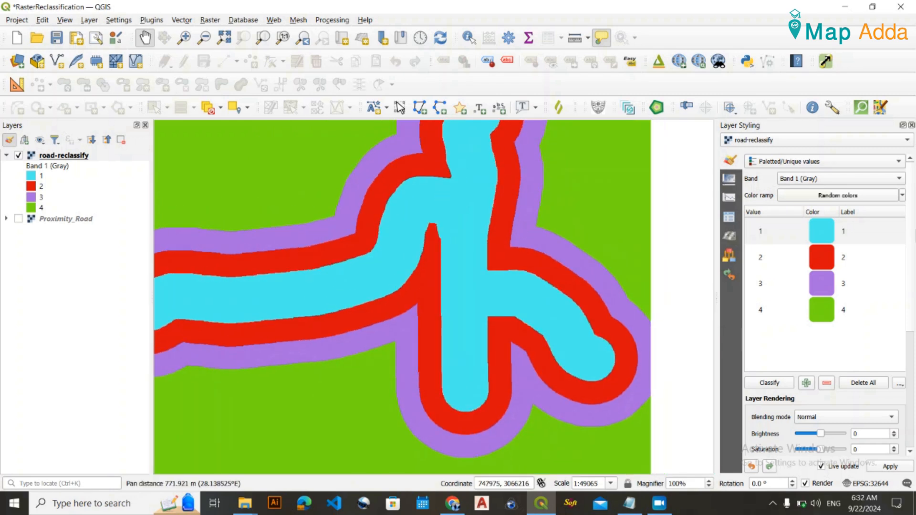
Using the classes in NOTE.txt, label values 1 to 4 as Unsuitable, less suitable, moderately suitable and highly suitable.
{"action": "double_click", "coordinate": [851, 231]}
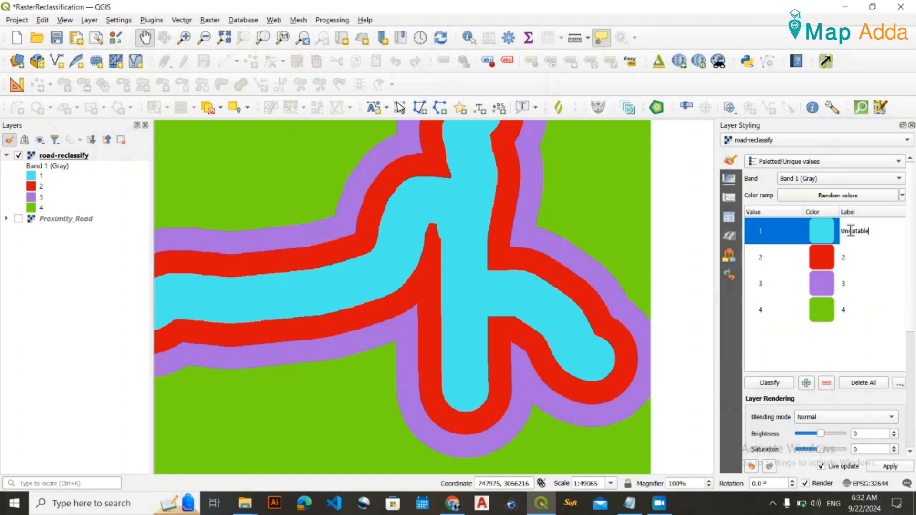
{"action": "double_click", "coordinate": [850, 258]}
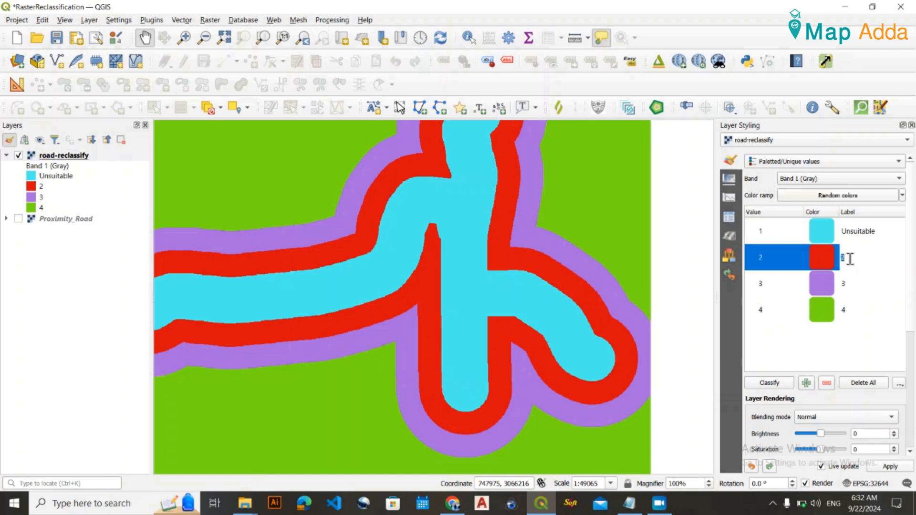
{"action": "left_click", "coordinate": [634, 504]}
{"action": "left_click", "coordinate": [633, 505]}
{"action": "double_click", "coordinate": [852, 284]}
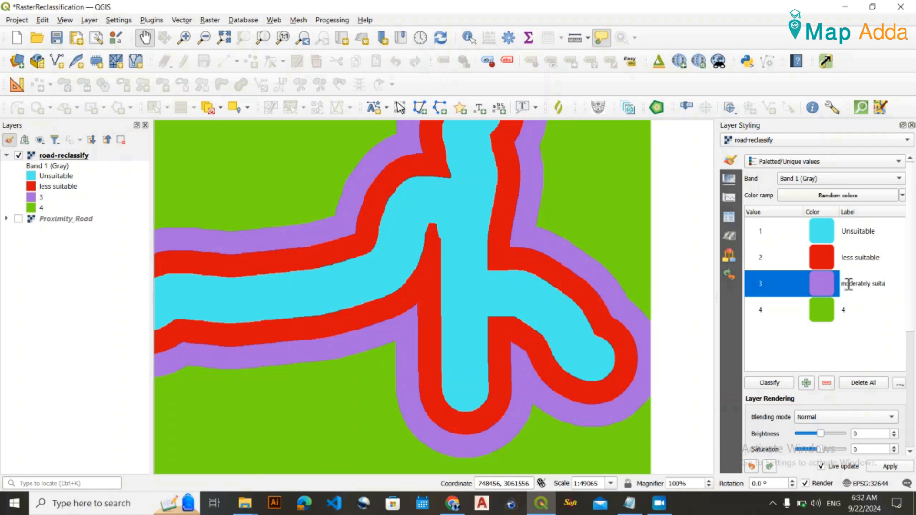
{"action": "double_click", "coordinate": [857, 310]}
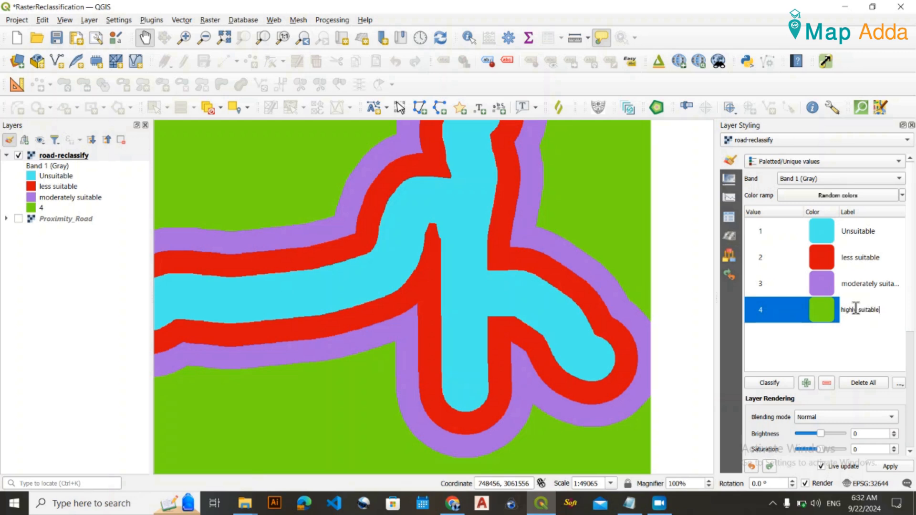
{"action": "left_click", "coordinate": [860, 337]}
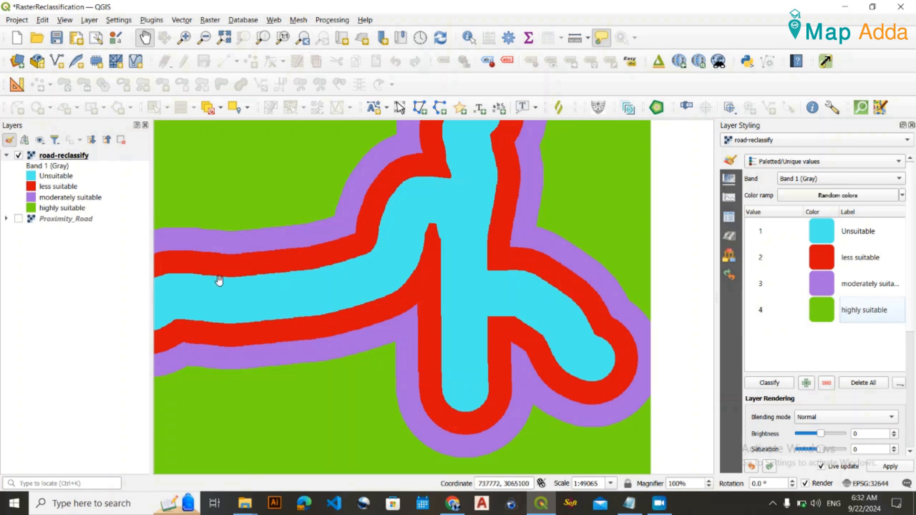
Bring the whole road-reclassify raster into view and save the RasterReclassification project.
{"action": "scroll", "coordinate": [265, 270], "scroll_direction": "down", "scroll_amount": 1}
{"action": "left_click_drag", "start_coordinate": [264, 243], "coordinate": [410, 258]}
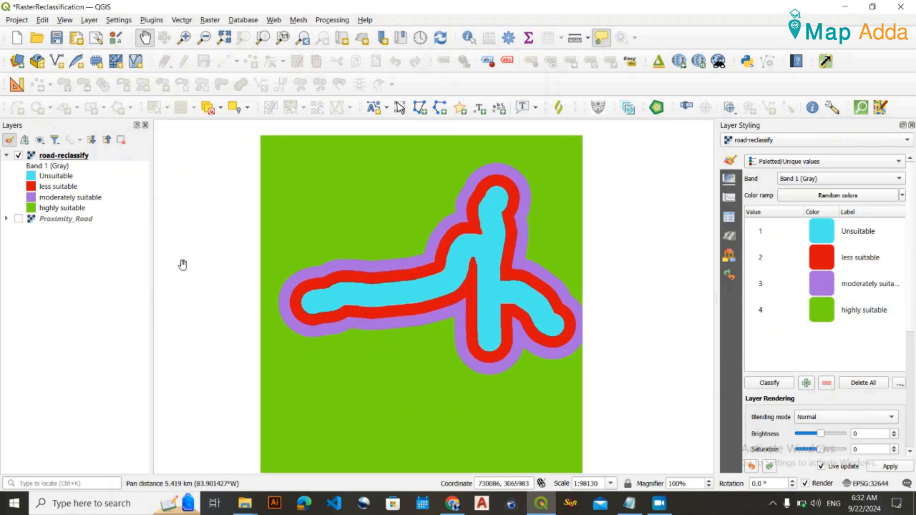
{"action": "left_click", "coordinate": [57, 38]}
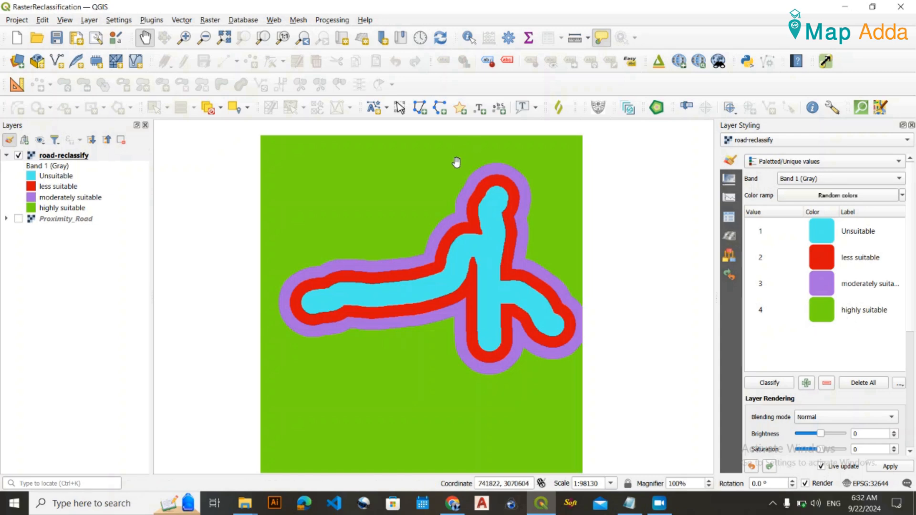
Review the class rules and calculator expression in NOTE.txt, then save the project again.
{"action": "left_click", "coordinate": [636, 504]}
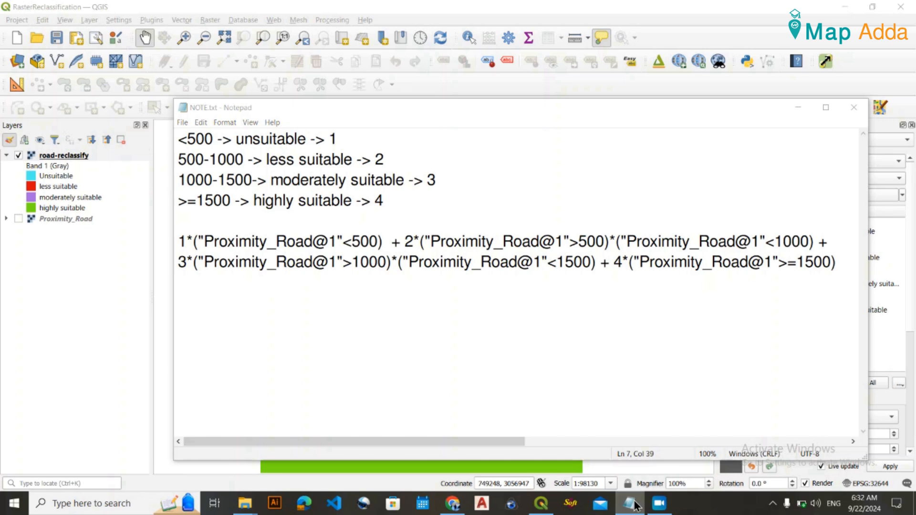
{"action": "left_click", "coordinate": [631, 503]}
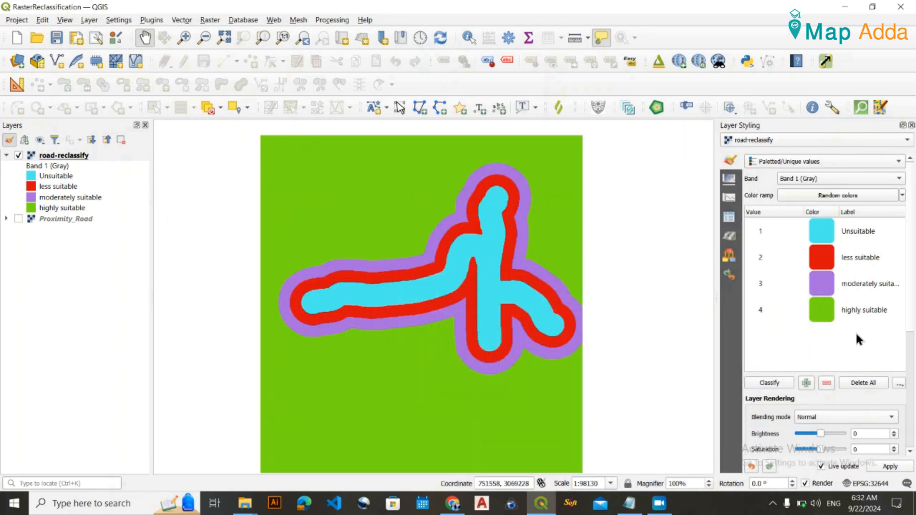
{"action": "left_click_drag", "start_coordinate": [551, 338], "coordinate": [506, 325]}
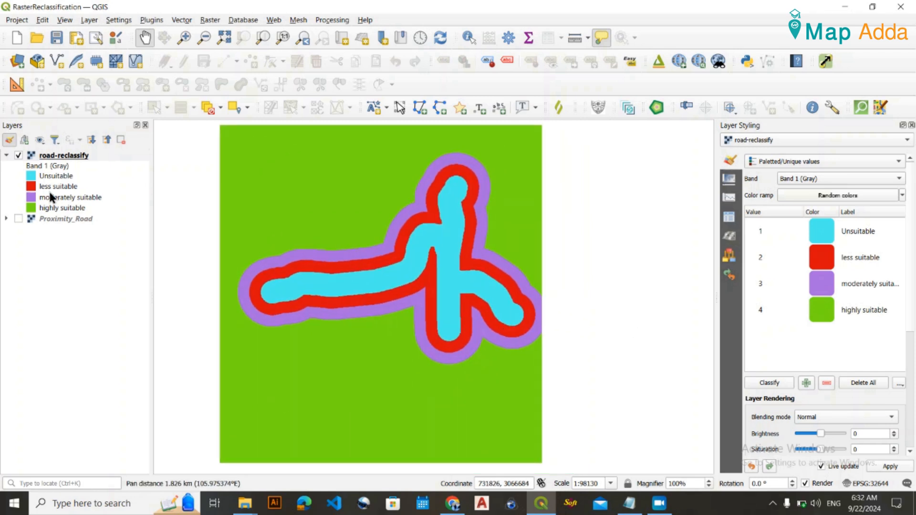
{"action": "left_click", "coordinate": [64, 36]}
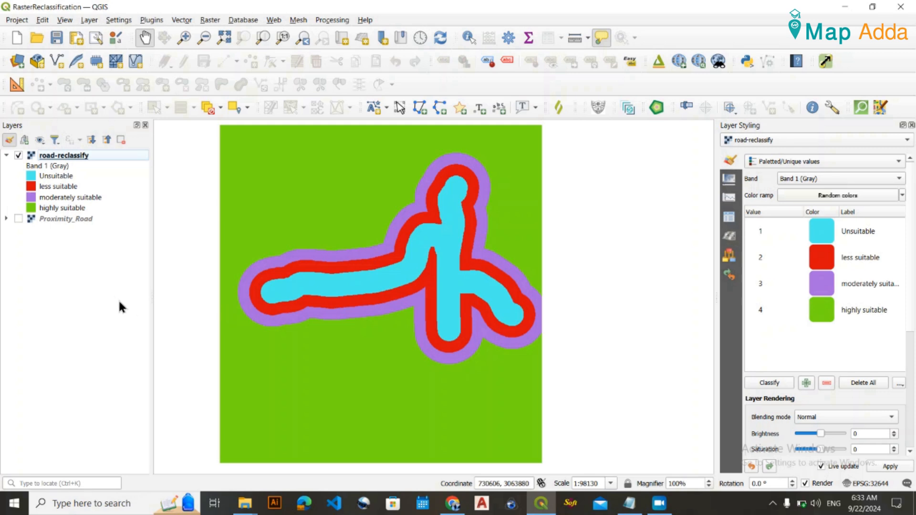
{"action": "left_click", "coordinate": [57, 37]}
{"action": "mouse_move", "coordinate": [575, 323]}
{"action": "left_mouse_down"}
{"action": "mouse_move", "coordinate": [580, 302]}
{"action": "mouse_move", "coordinate": [581, 313]}
{"action": "left_mouse_up"}
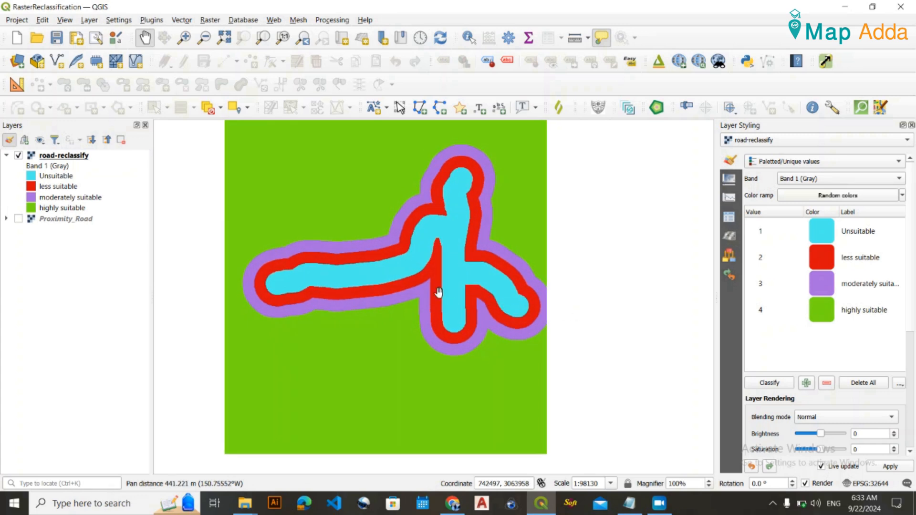